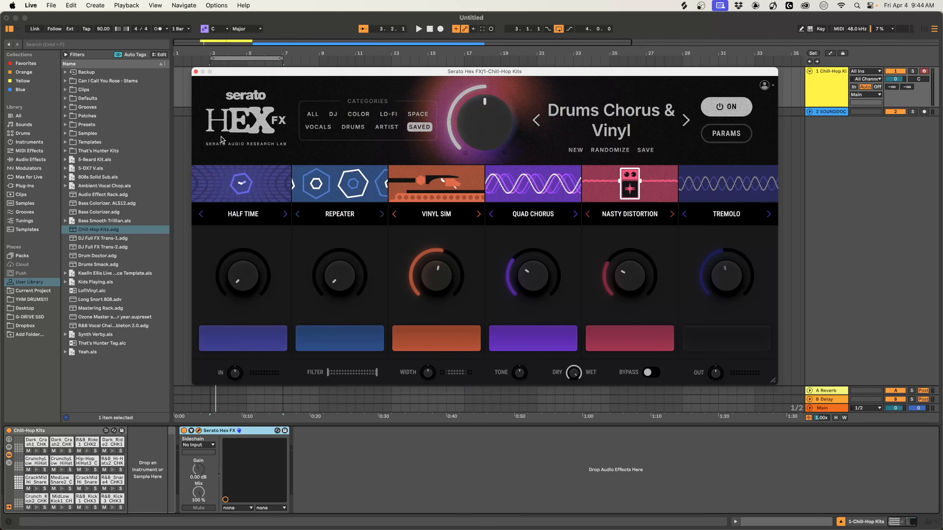
Toggle the Hex FX power to compare the drums with and without the Drums Chorus & Vinyl preset.
click(736, 110)
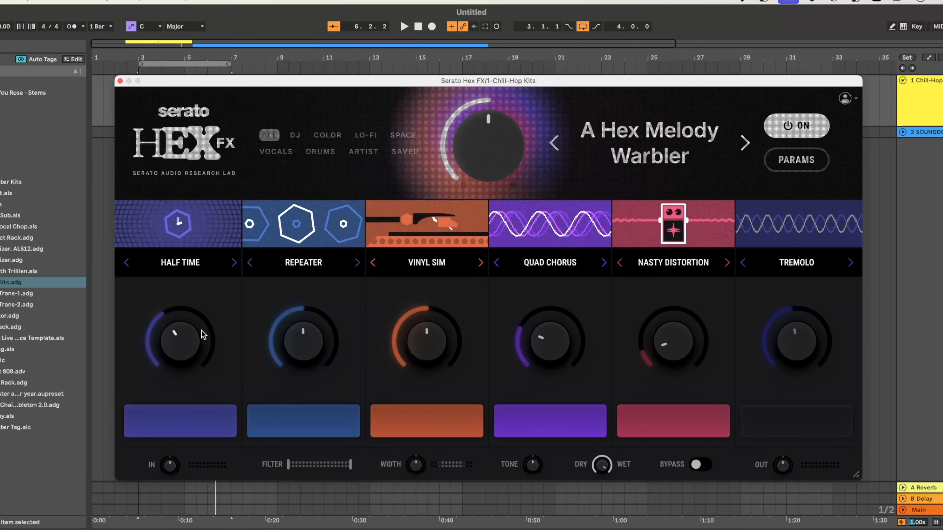
Turn the Half Time and Repeater amounts in the A Hex Melody Warbler preset down to zero.
drag(180, 342, 180, 342)
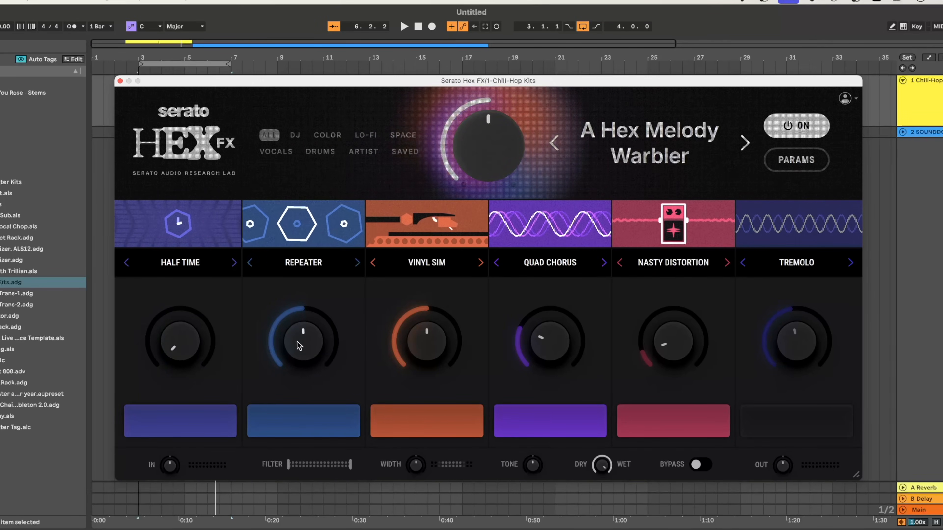
drag(299, 346, 299, 347)
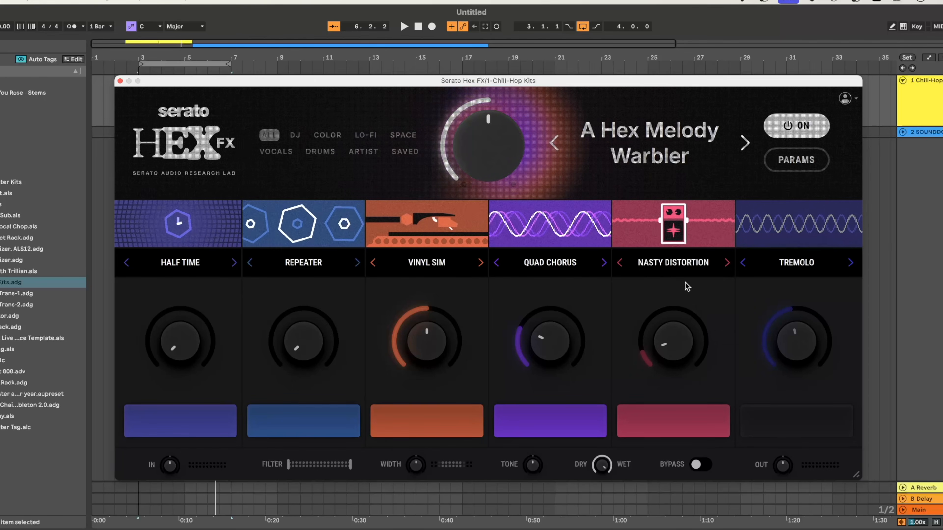
Play the drums and switch Hex FX off and on to compare the dry and processed sound.
key(space)
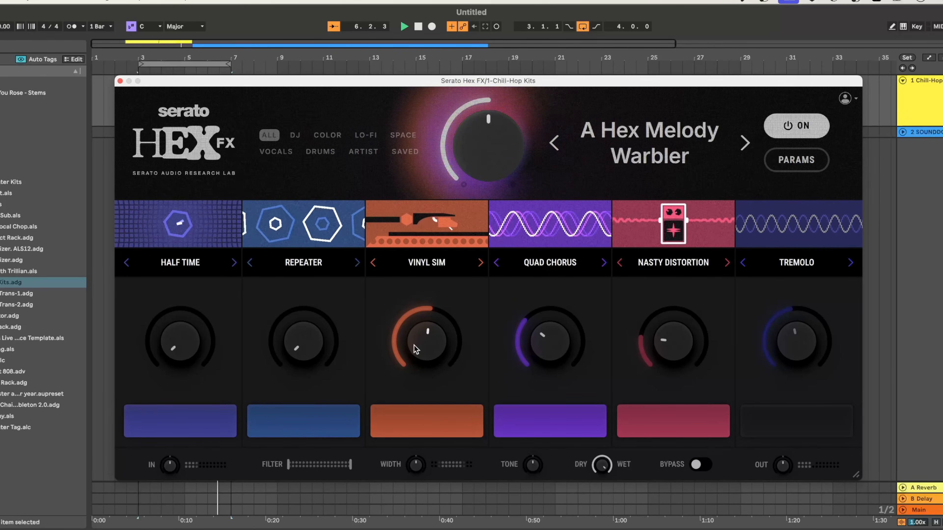
click(787, 128)
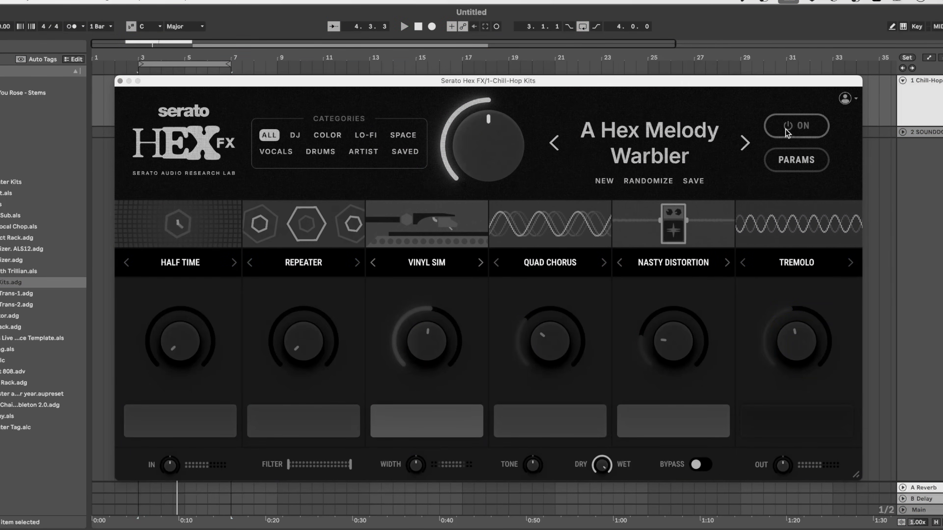
click(786, 129)
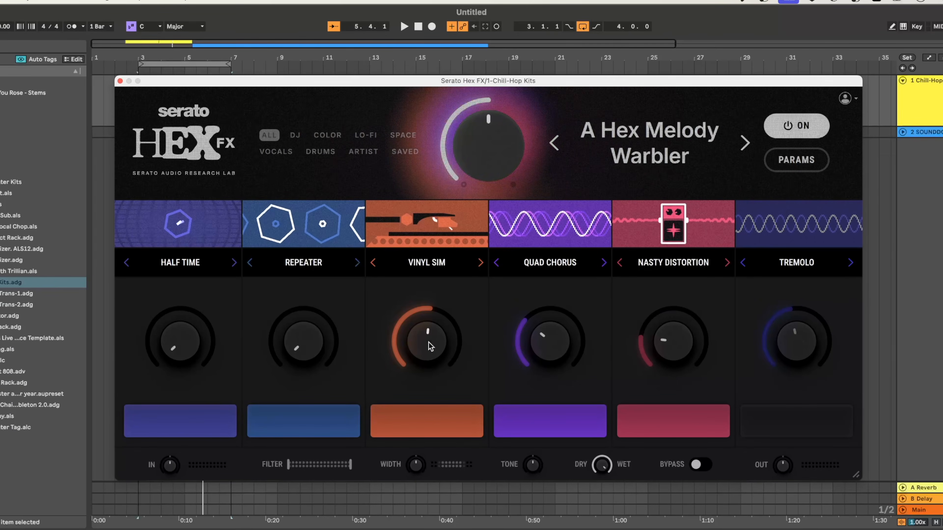
mouse_move(507, 186)
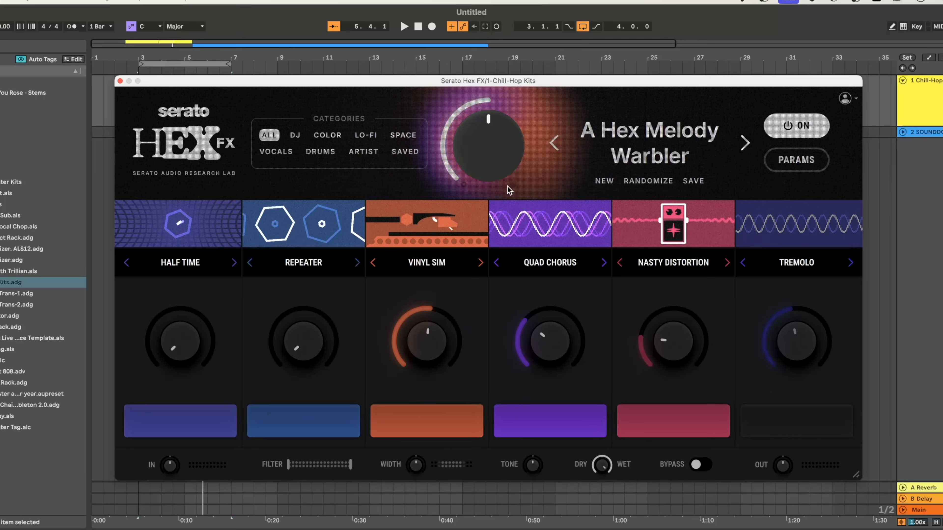
click(693, 181)
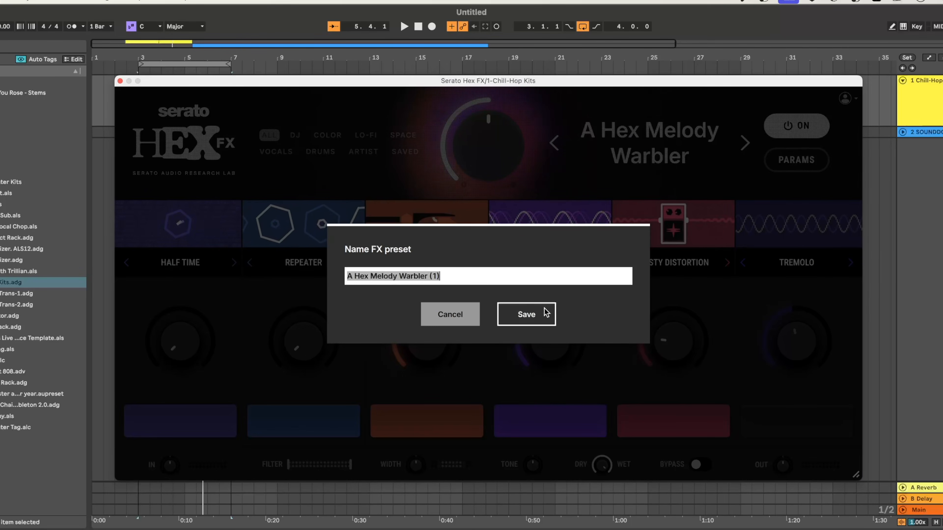
click(446, 316)
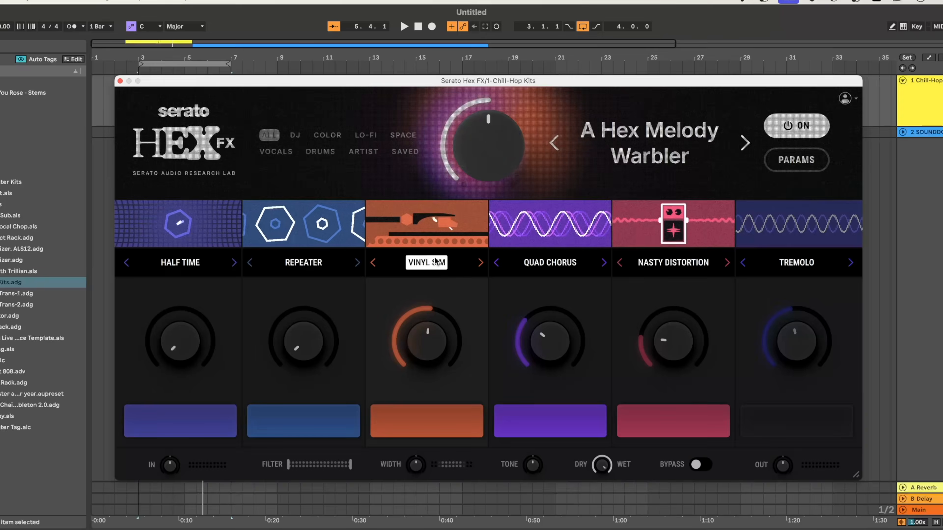
Browse the Saved presets and load Drums Chorus & Vinyl on the Chill-Hop Kits track.
click(406, 152)
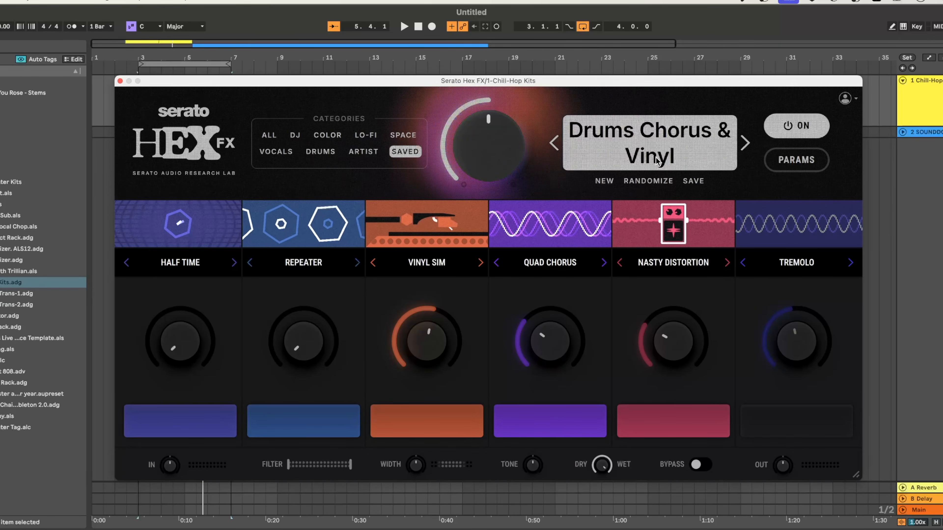
key(space)
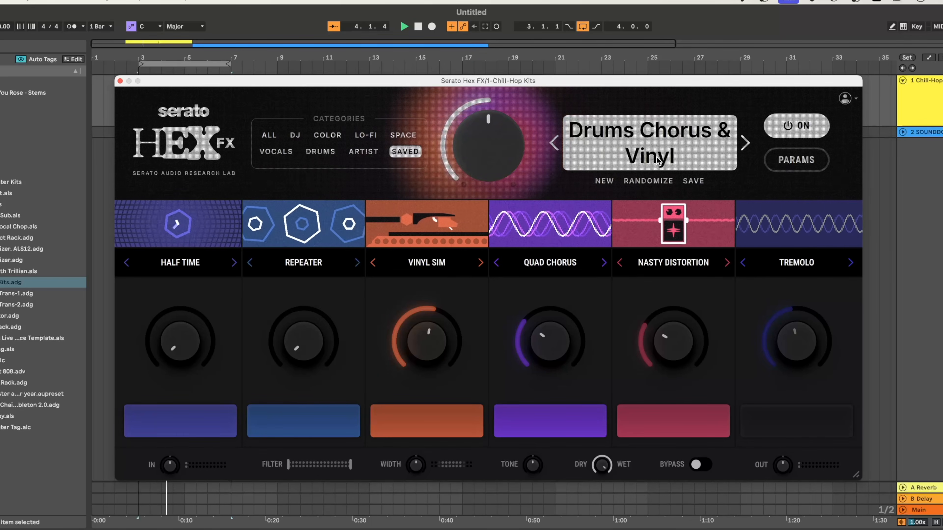
click(596, 150)
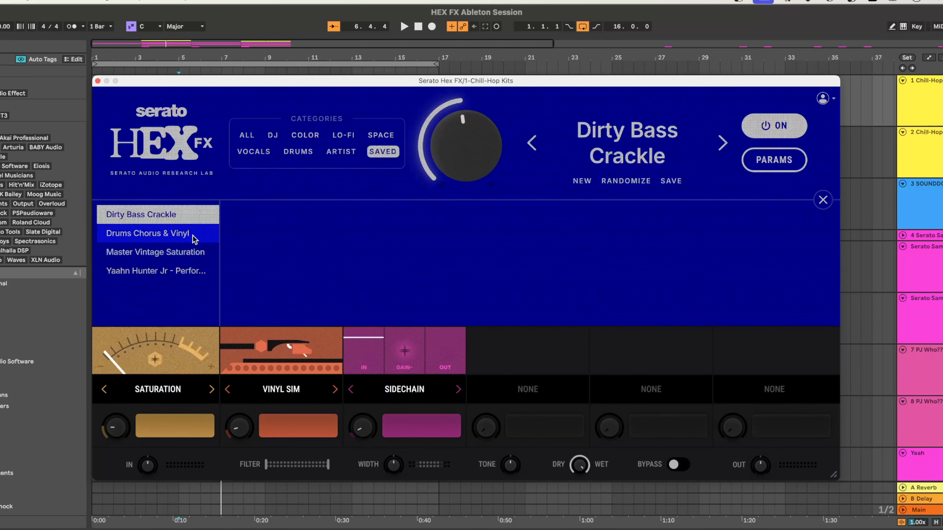
click(192, 233)
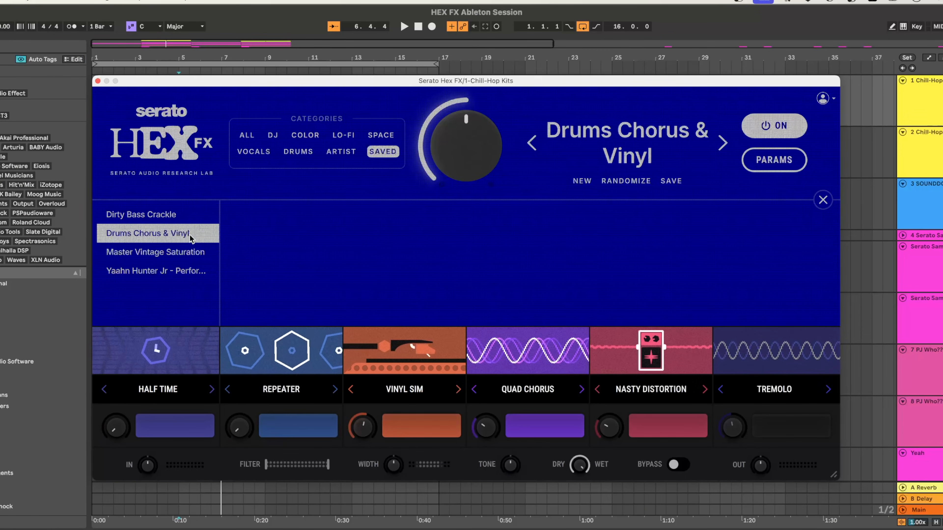
Show the saved Drums Chorus & Vinyl preset file in Finder.
right_click(173, 240)
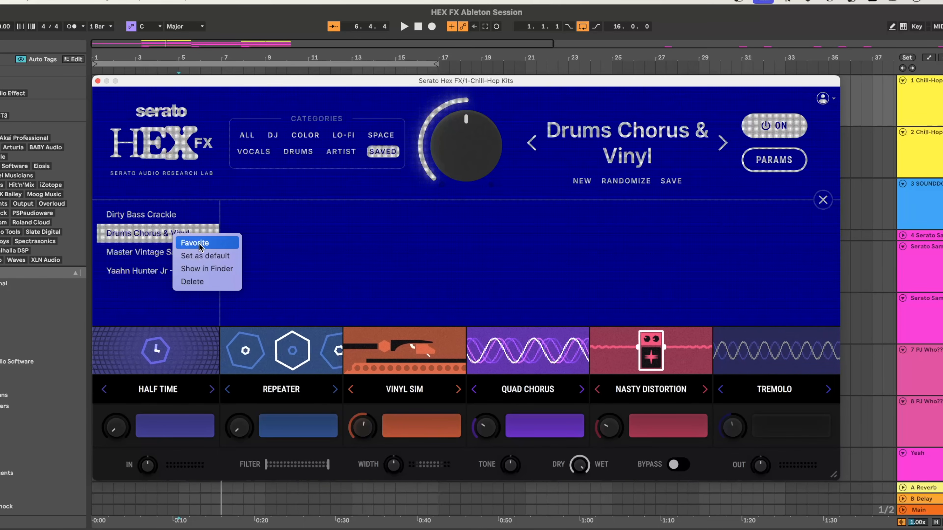
click(203, 270)
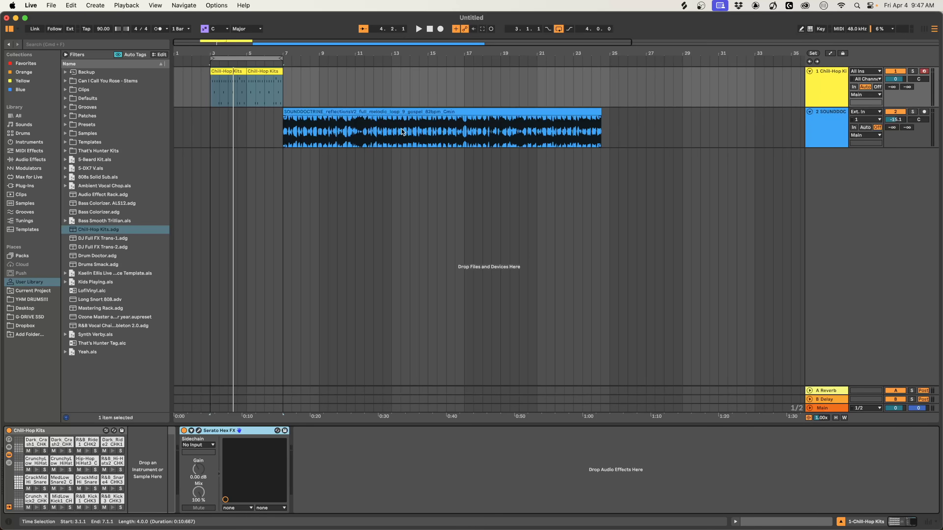
scroll(402, 129, up, 4)
scroll(402, 129, left, 6)
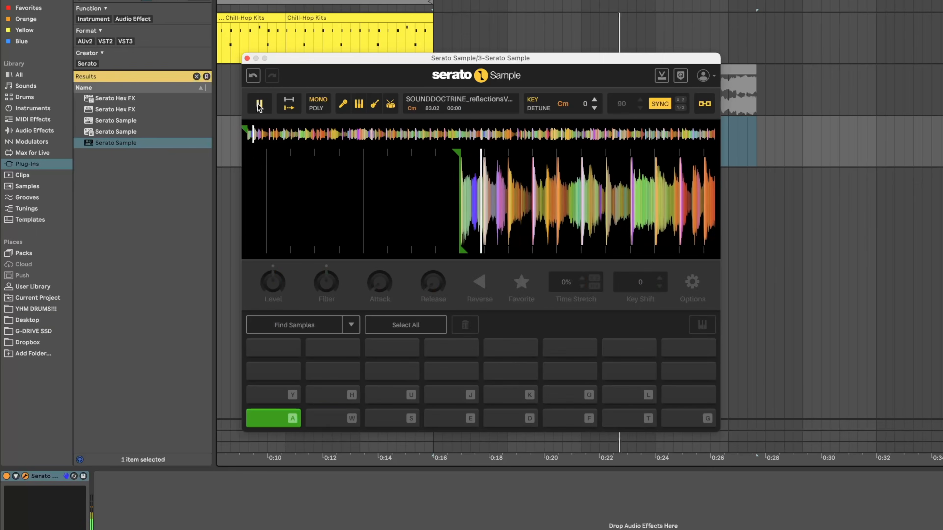
Audition the Serato Sample slices by triggering pads W, S, U and J.
key(w)
key(s)
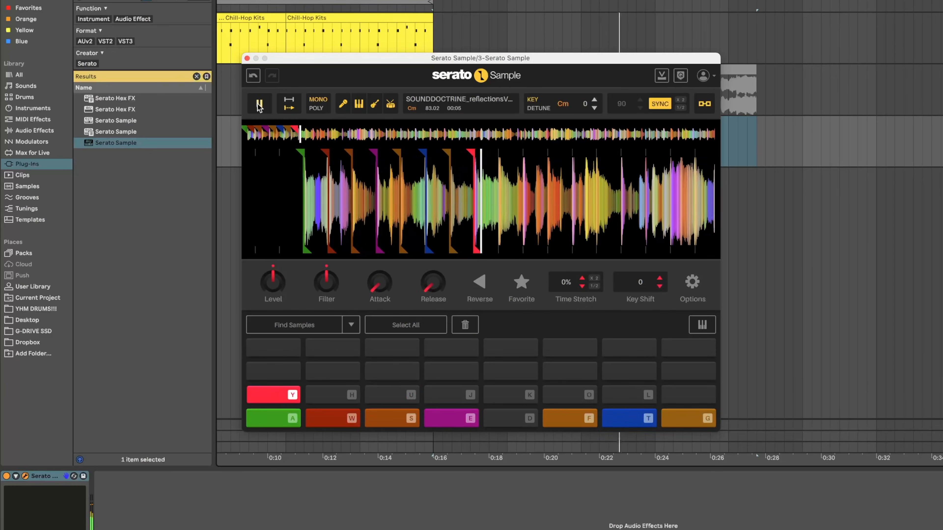
key(u)
key(j)
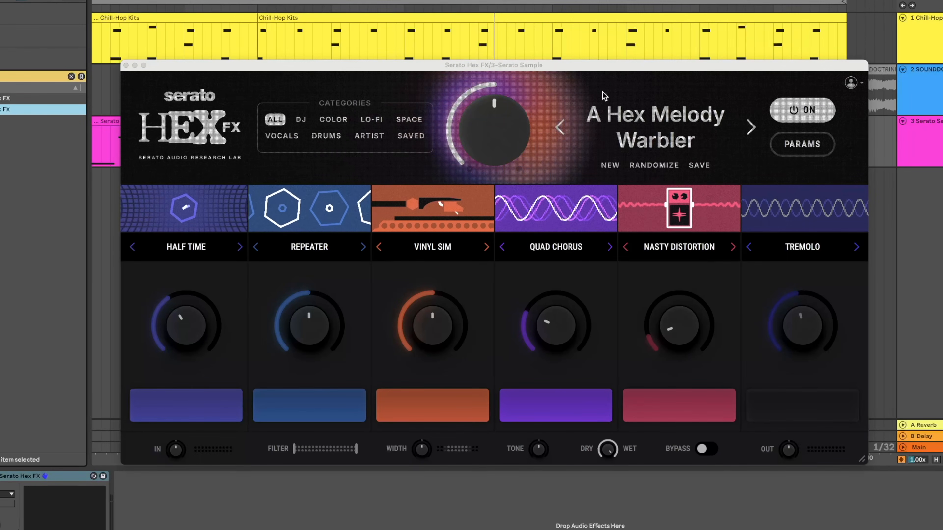
Browse the Hex FX presets for the Serato Sample track, load SP STEEZ from the Lo-Fi category and close the list.
click(655, 129)
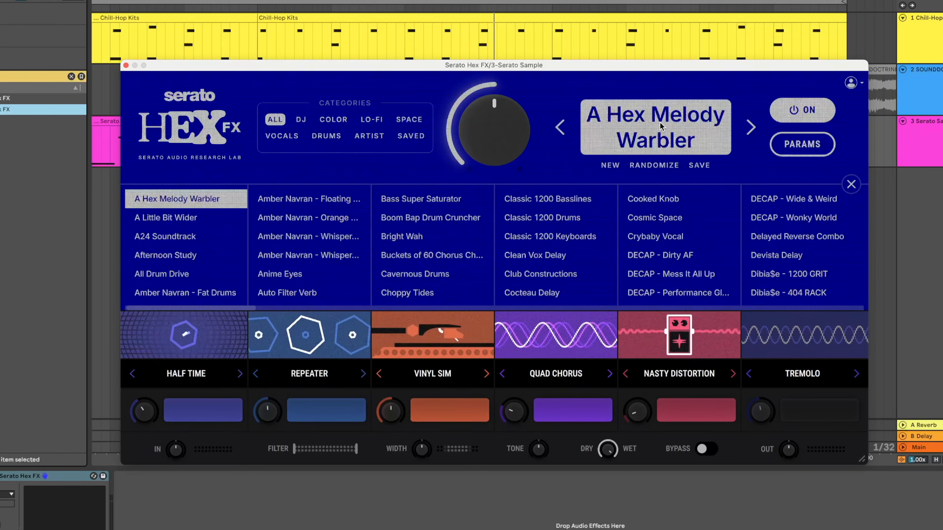
click(315, 203)
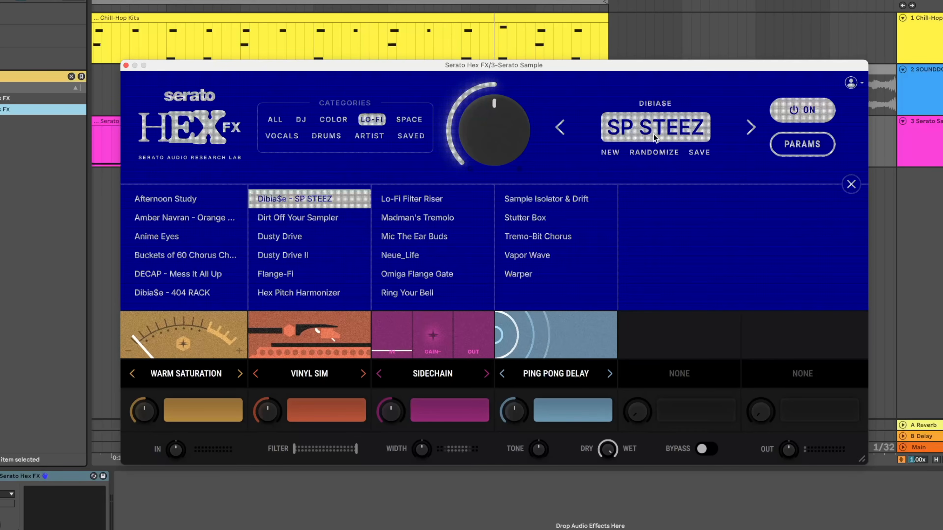
click(655, 138)
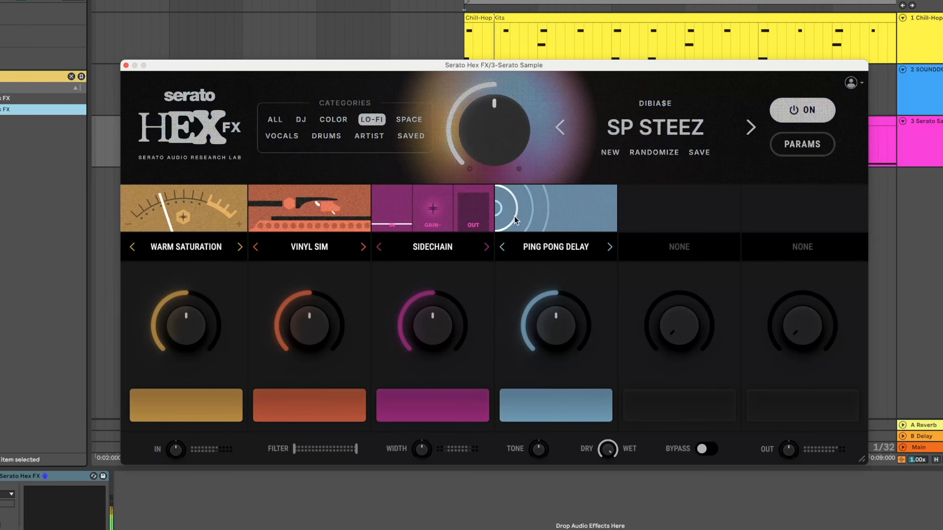
Lower the main macro knob of SP STEEZ and set the Vinyl Sim amount to about one third.
drag(494, 130, 494, 163)
drag(309, 325, 309, 297)
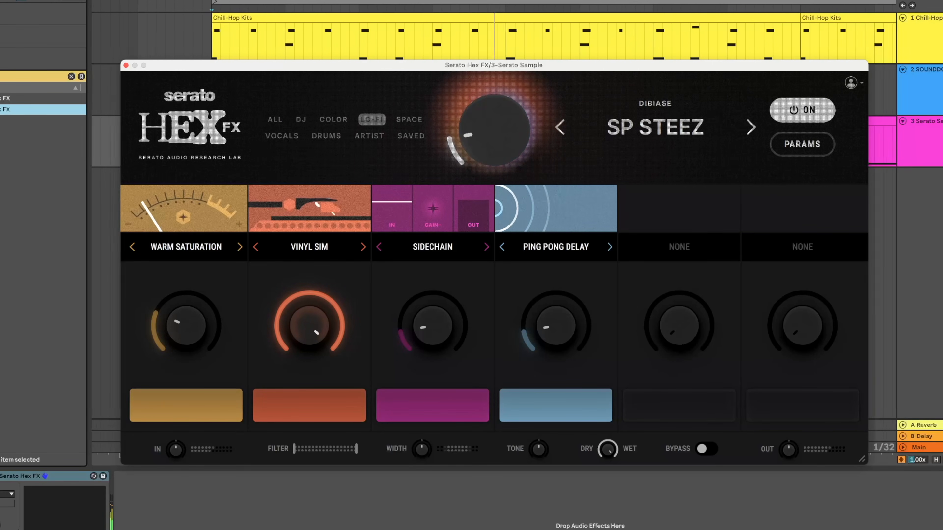
drag(309, 325, 309, 399)
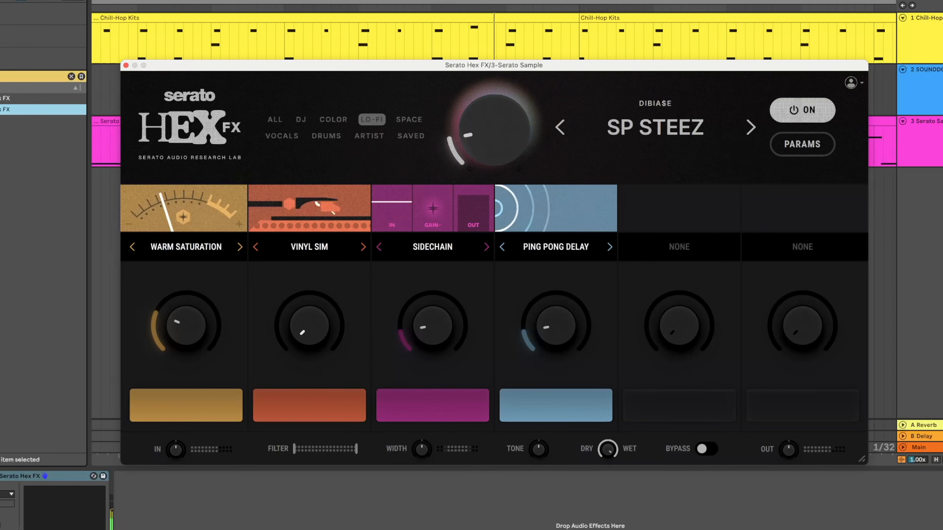
mouse_move(310, 325)
mouse_down()
mouse_move(309, 303)
mouse_move(309, 330)
mouse_move(307, 321)
mouse_up()
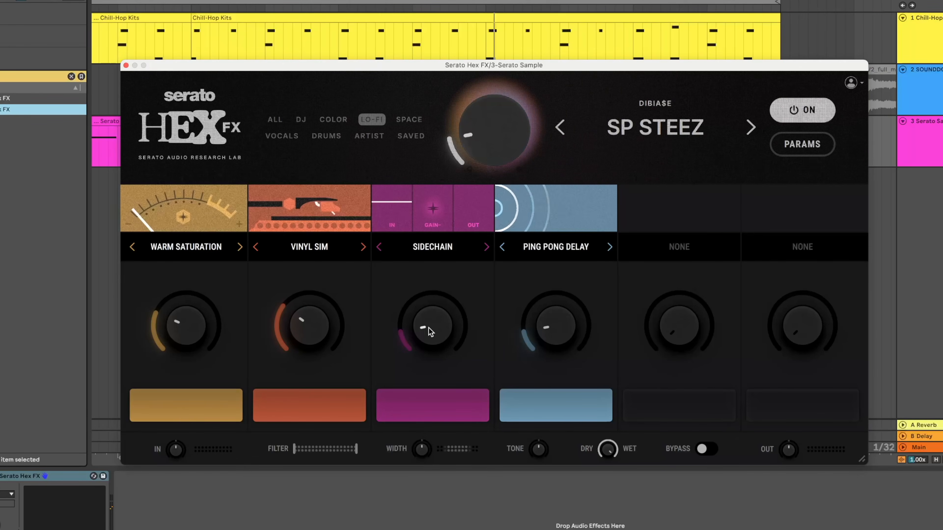
Raise the Sidechain effect's amount and set the Hex FX sidechain input to 1-Chill-Hop Kits.
drag(428, 330, 428, 330)
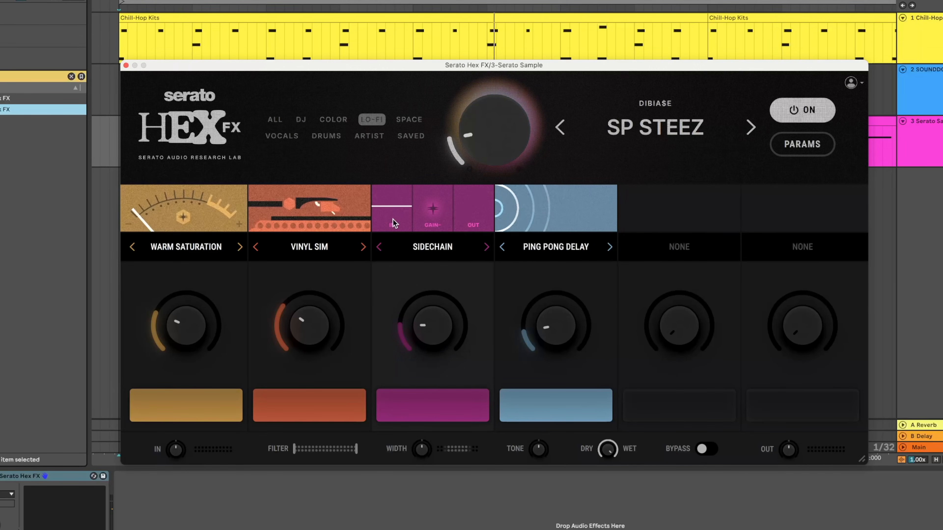
click(415, 227)
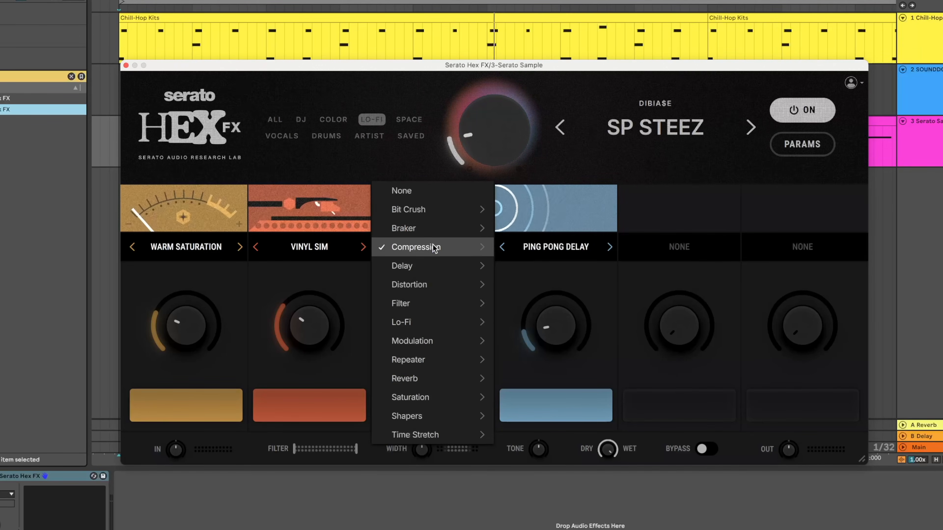
click(653, 229)
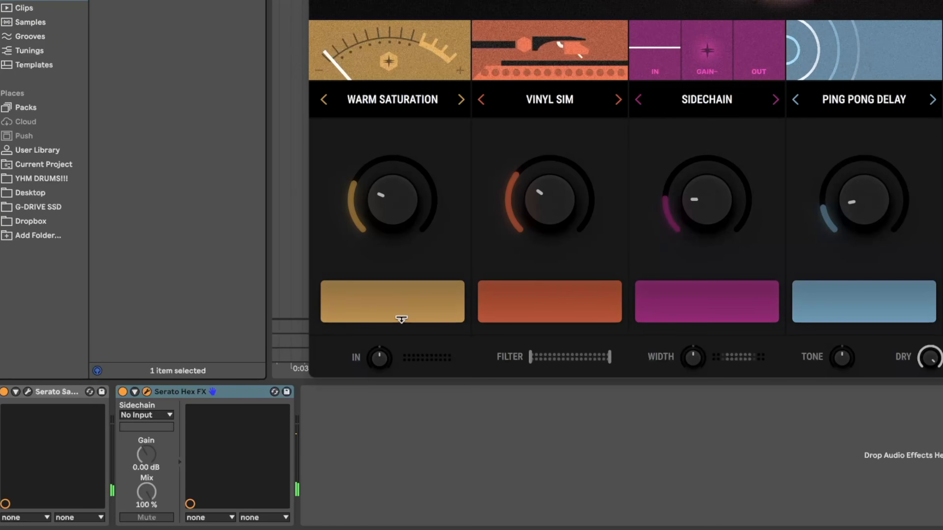
click(144, 416)
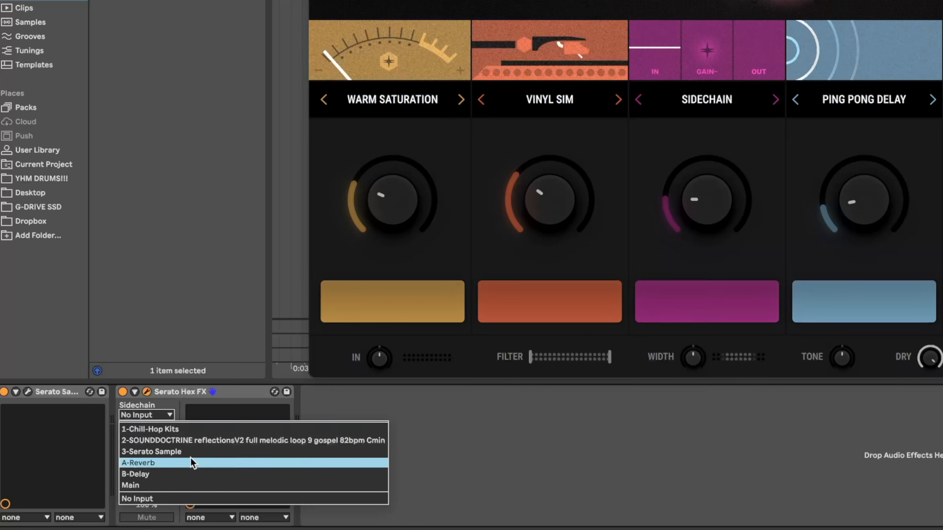
click(193, 430)
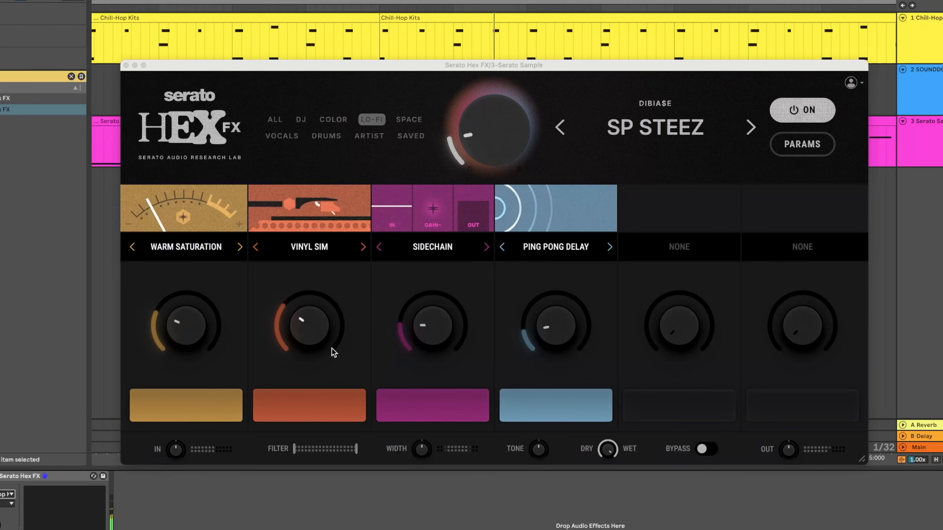
mouse_move(432, 320)
mouse_down()
mouse_move(432, 285)
mouse_move(432, 314)
mouse_up()
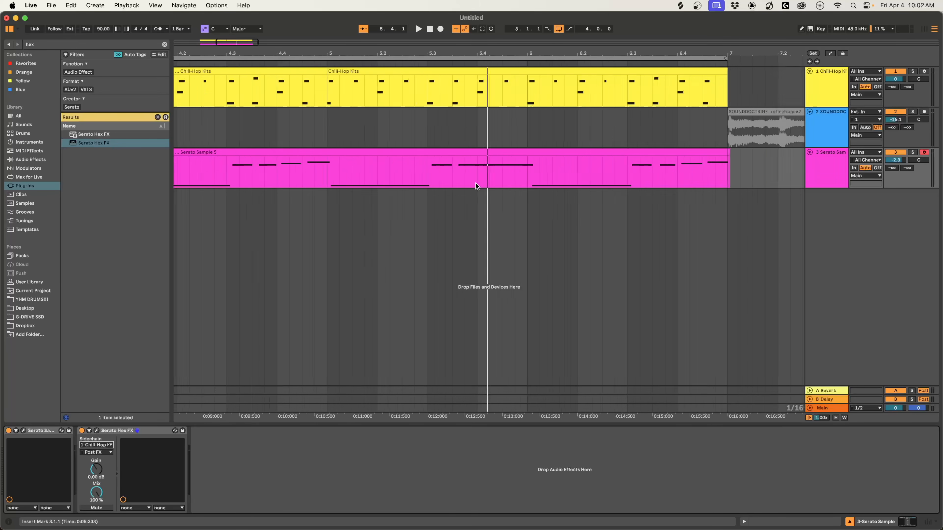
scroll(476, 183, down, 3)
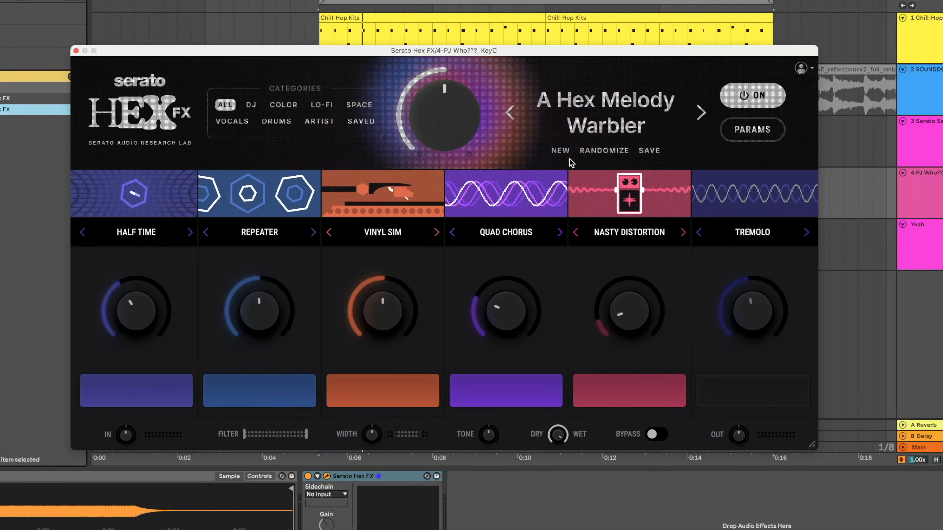
Start a new blank Hex FX preset on the PJ Who??? track and add Saturation in the first effect slot.
click(560, 151)
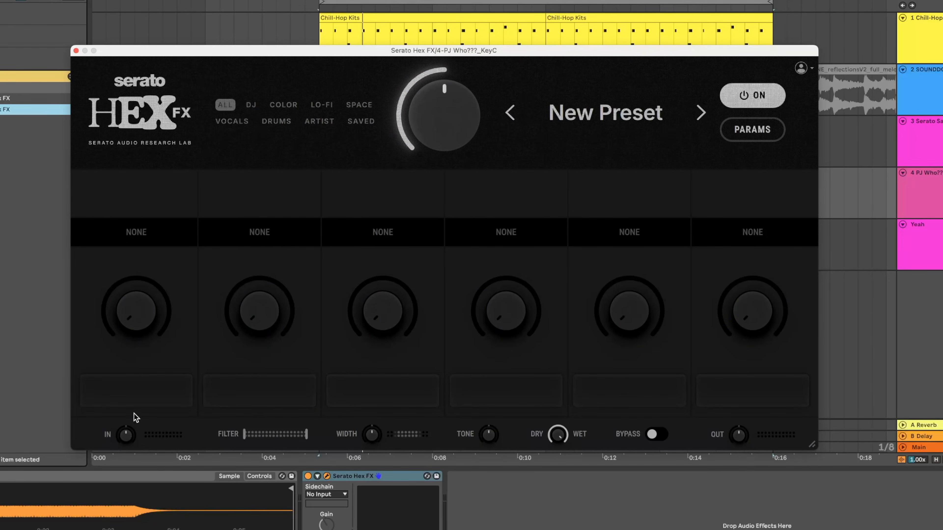
click(131, 234)
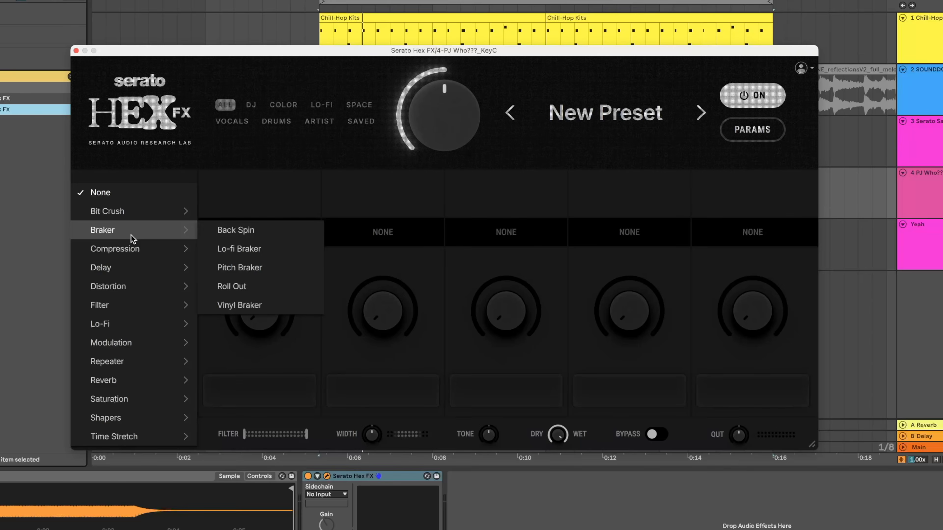
click(177, 162)
click(147, 224)
mouse_move(147, 230)
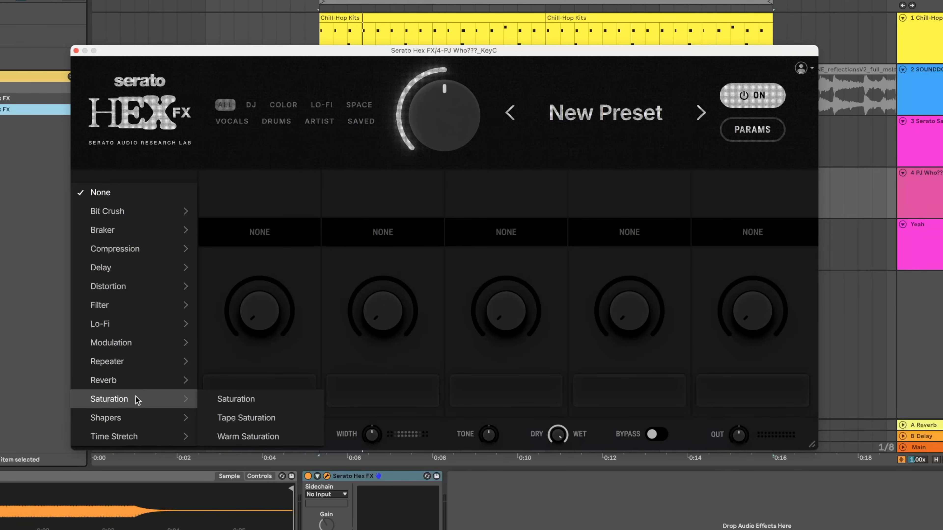
click(253, 400)
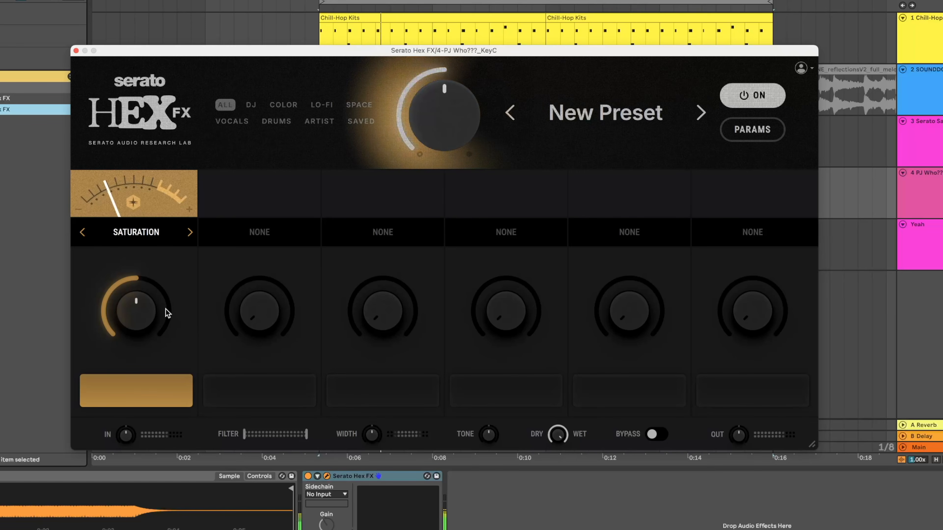
Lower the Saturation effect's amount to about one third.
drag(144, 306, 144, 357)
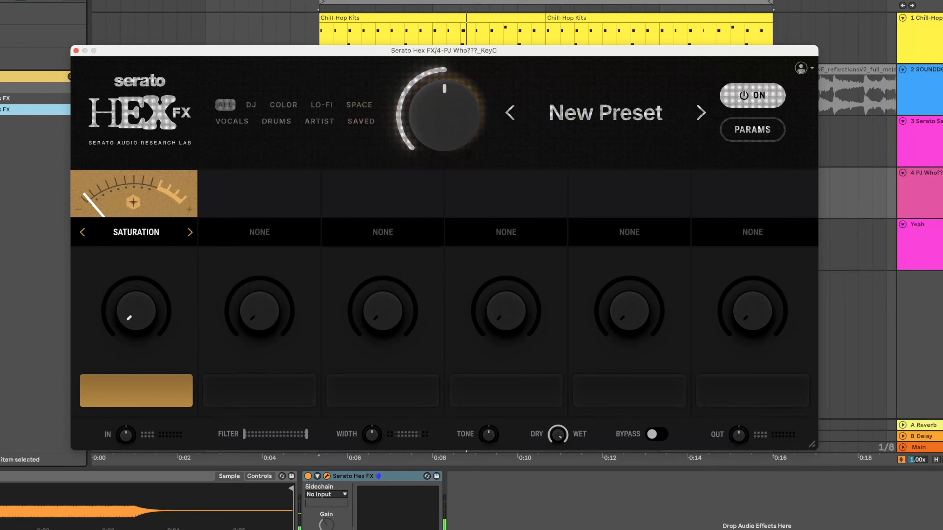
drag(143, 306, 144, 277)
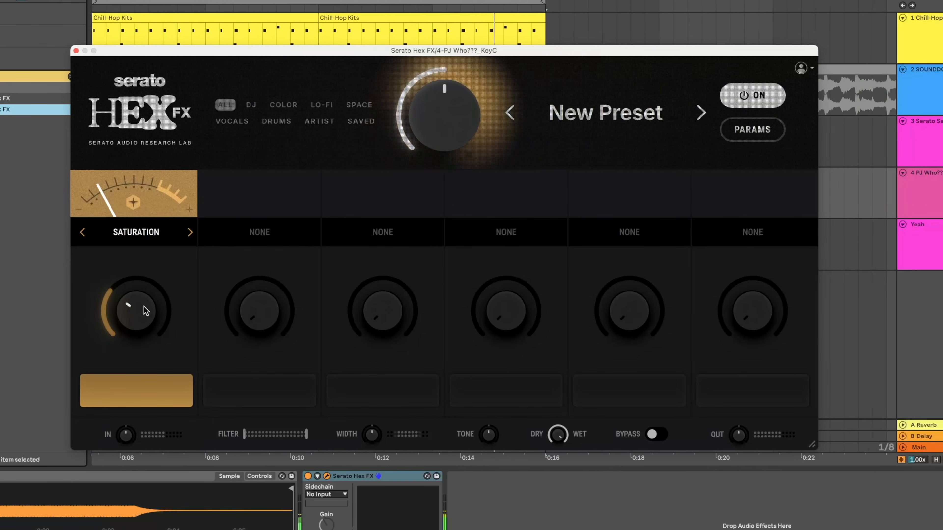
Add Vinyl Sim in the second effect slot and lower its amount to roughly one eighth.
click(268, 232)
mouse_move(268, 232)
mouse_move(312, 320)
click(358, 323)
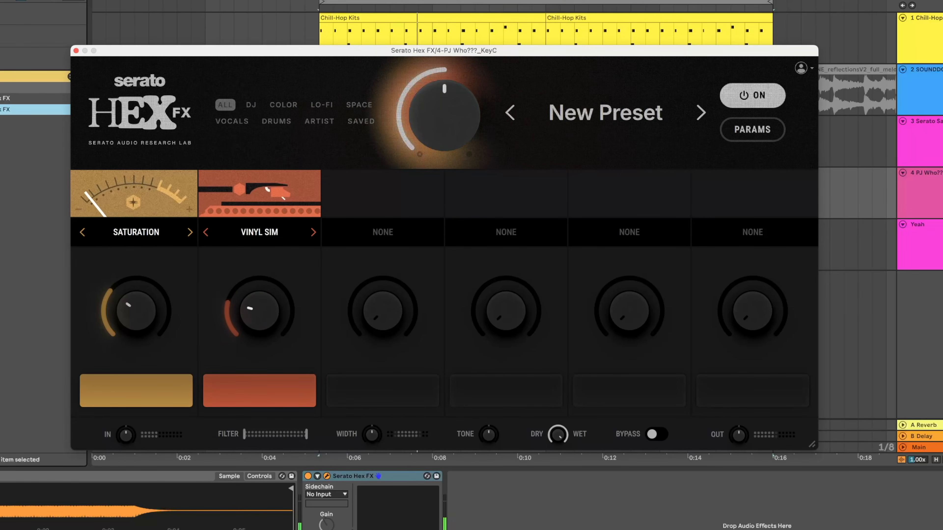
drag(259, 311, 259, 329)
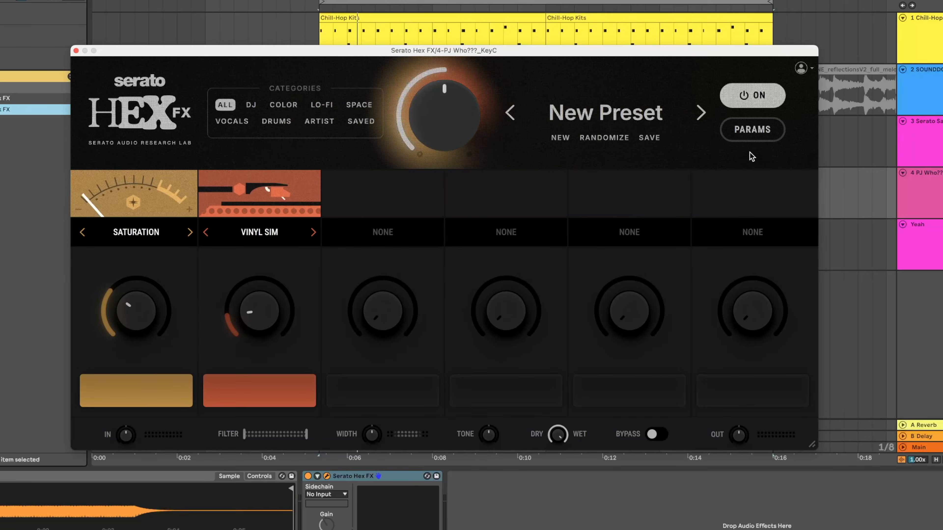
Show the detailed effect parameters, set the Saturation control beside Character to 56%, and lower the Emphasis.
click(752, 131)
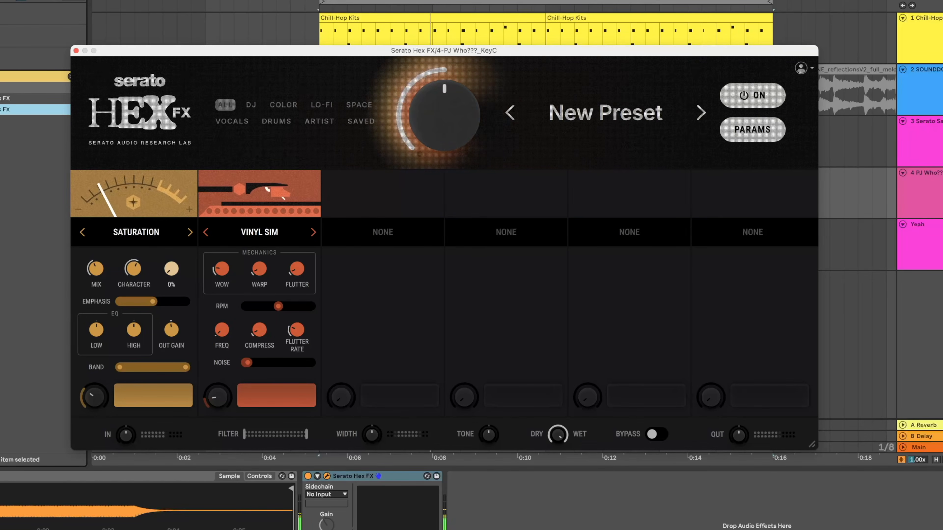
drag(172, 268, 171, 219)
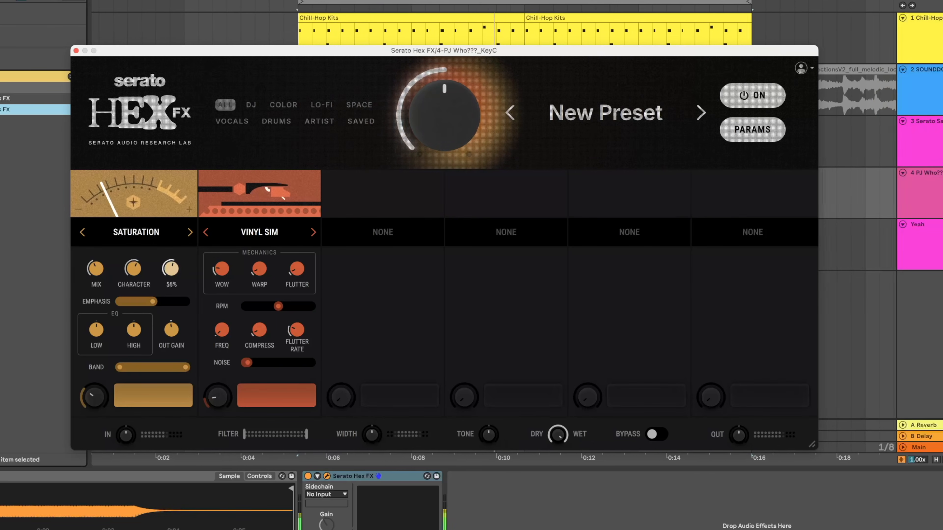
drag(152, 302, 120, 301)
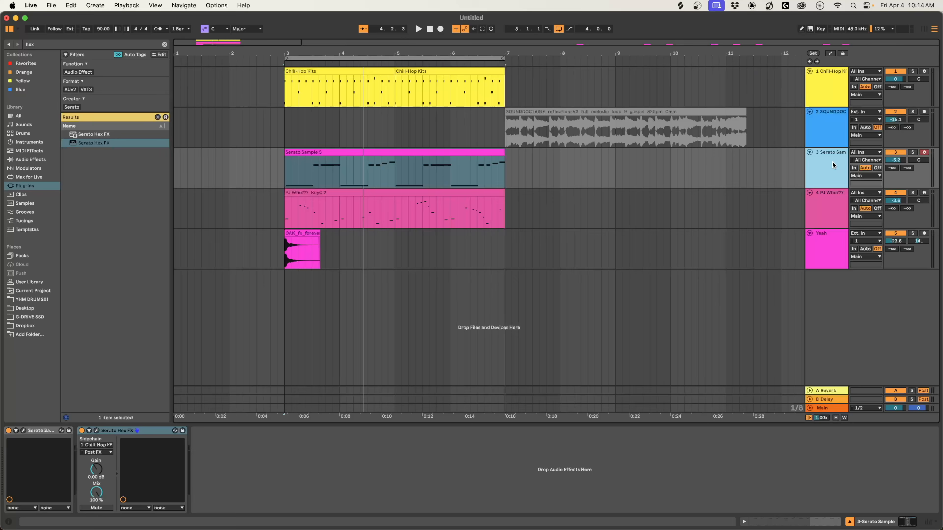
Duplicate the Serato Sample track twice.
key(super+d)
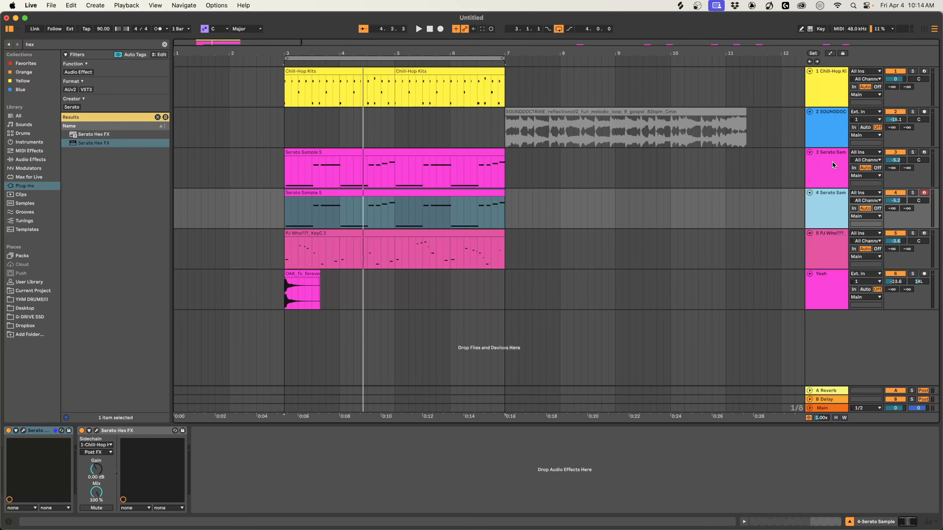
key(super+d)
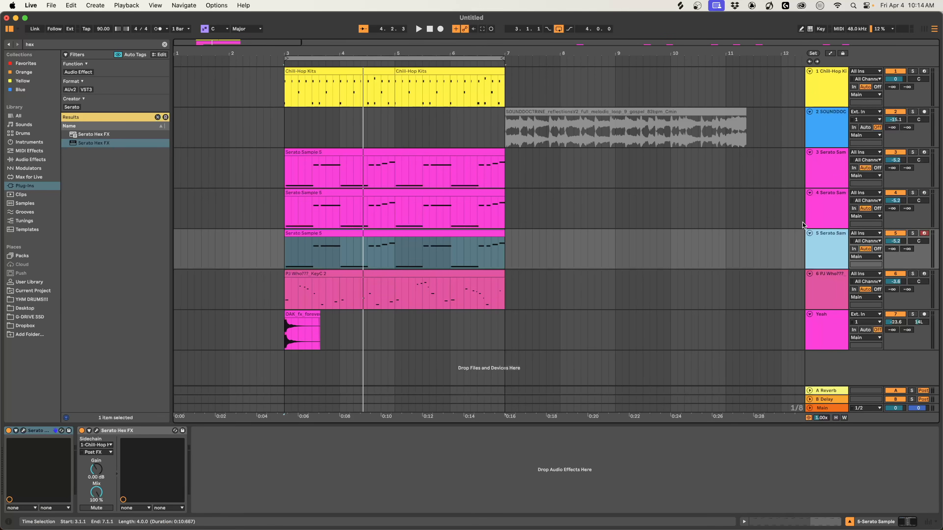
Freeze and flatten both duplicated Serato Sample tracks to audio.
click(829, 205)
shift+click(829, 249)
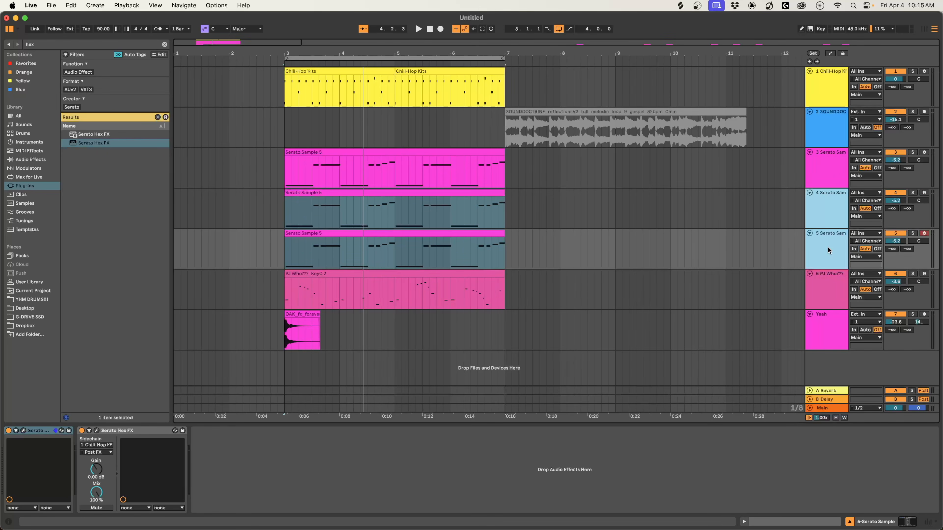
right_click(829, 250)
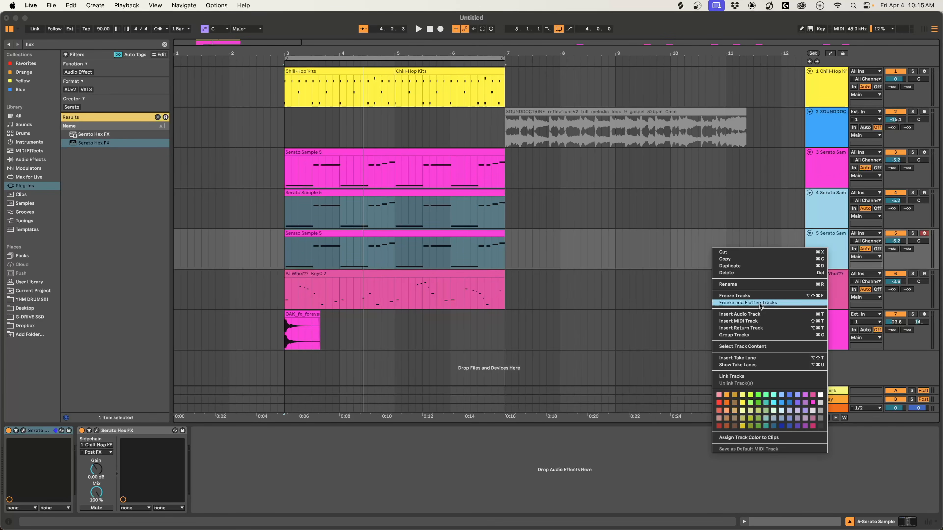
click(748, 303)
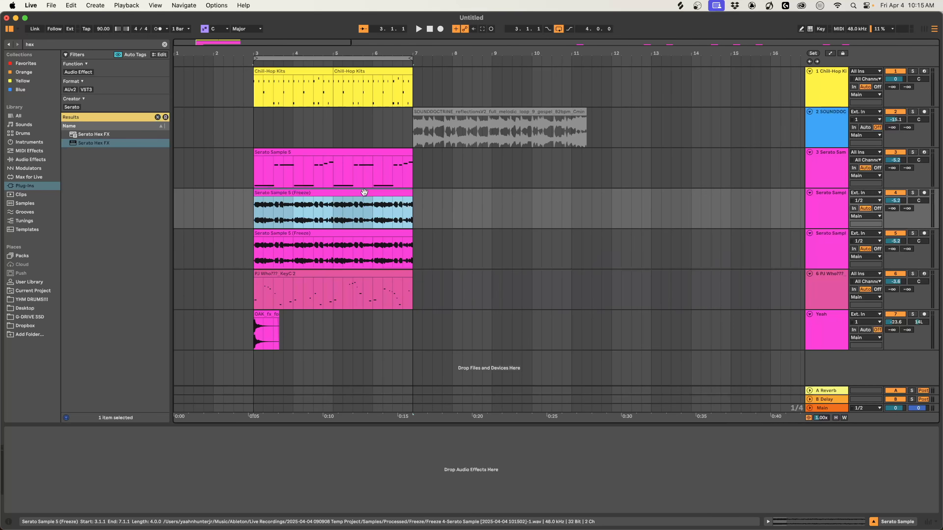
Duplicate the four-bar section from bar 3 to bar 7 on all tracks and fold the original Serato Sample track.
key(super+d)
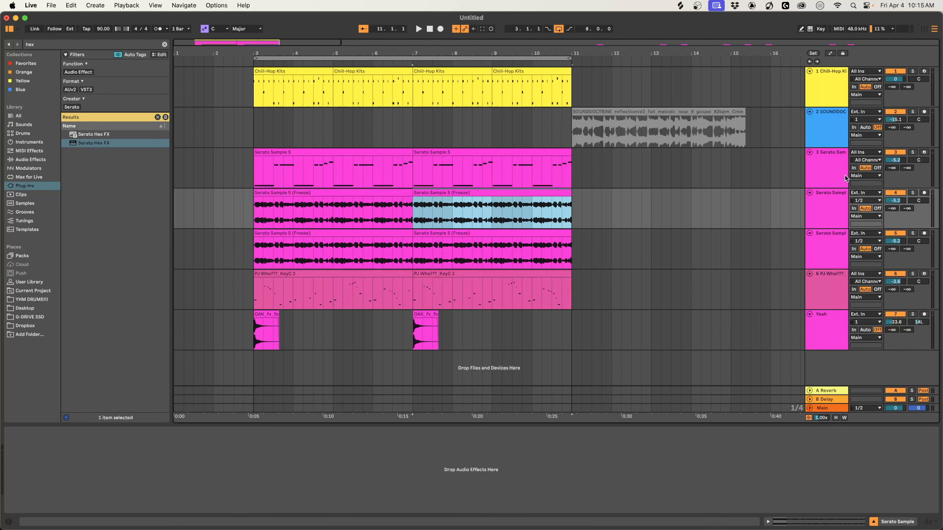
click(810, 152)
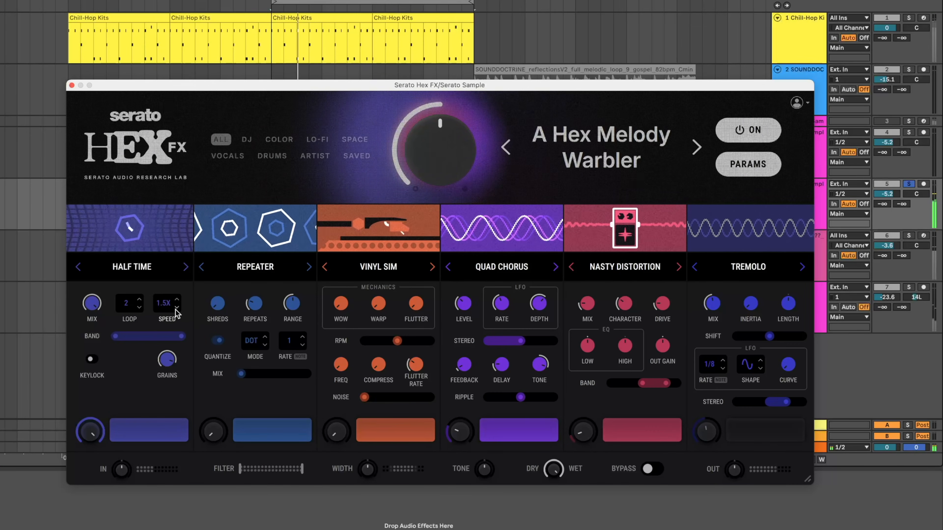
In the A Hex Melody Warbler preset, set Half Time's speed to 2X and its loop to 4.
click(177, 300)
click(140, 301)
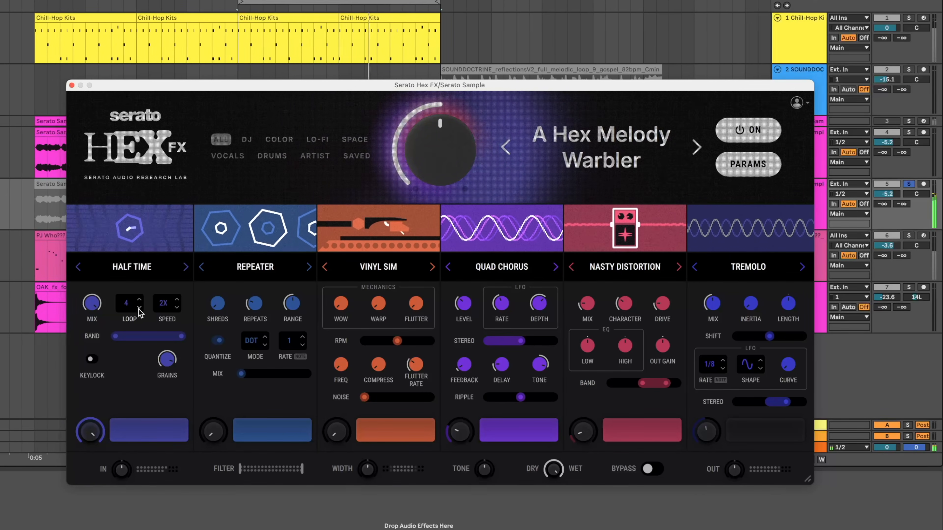
drag(311, 84, 282, 51)
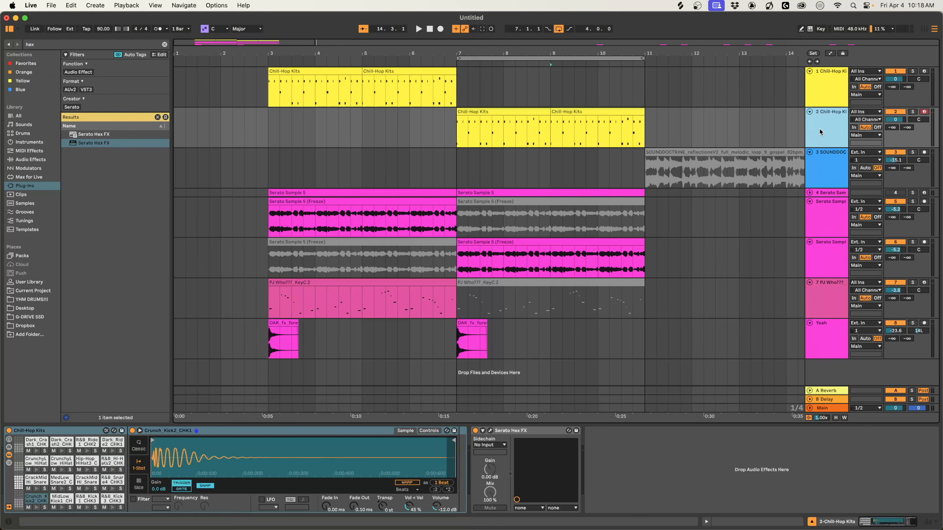
Copy the Serato Hex FX device from the second flattened Serato Sample track to the second Chill-Hop Kits track and close its window.
click(823, 268)
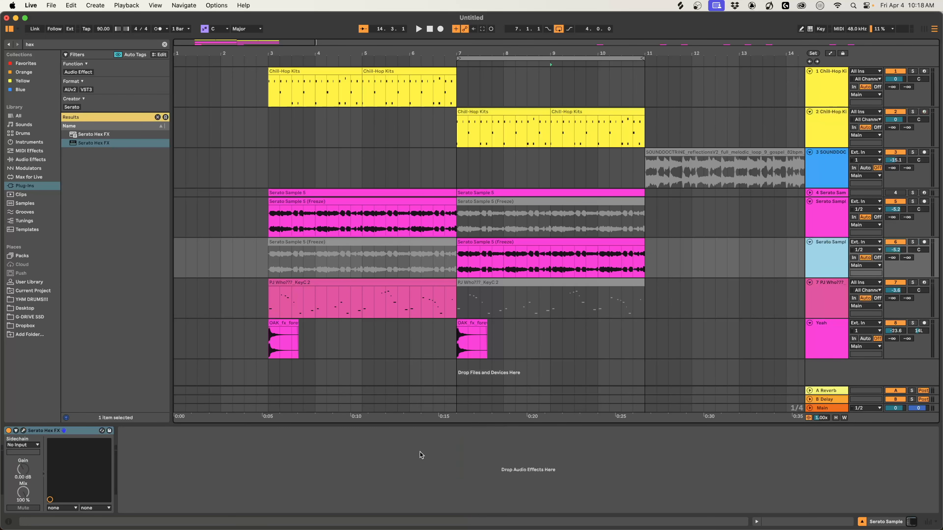
drag(62, 431, 101, 415)
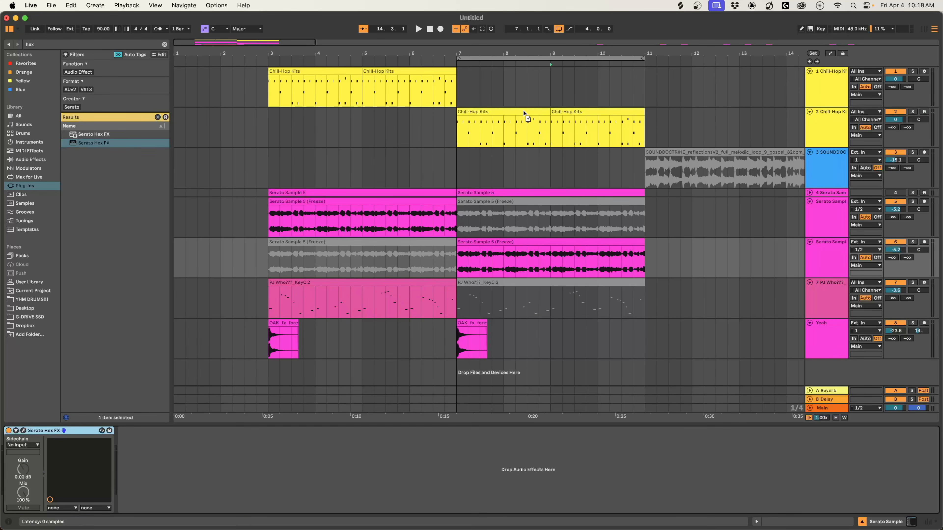
drag(519, 117, 518, 117)
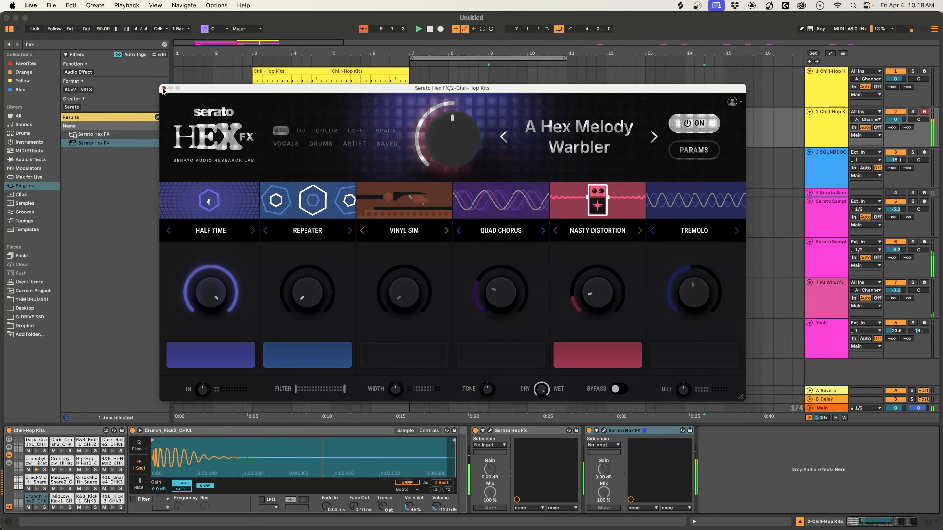
click(80, 39)
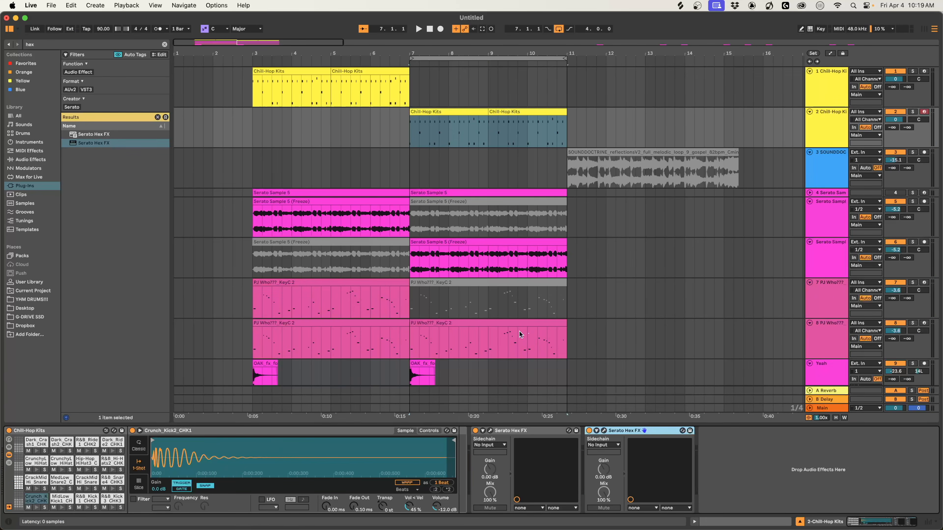
Put the A Hex Melody Warbler Hex FX on the duplicated PJ Who??? track as well and close its window.
click(520, 331)
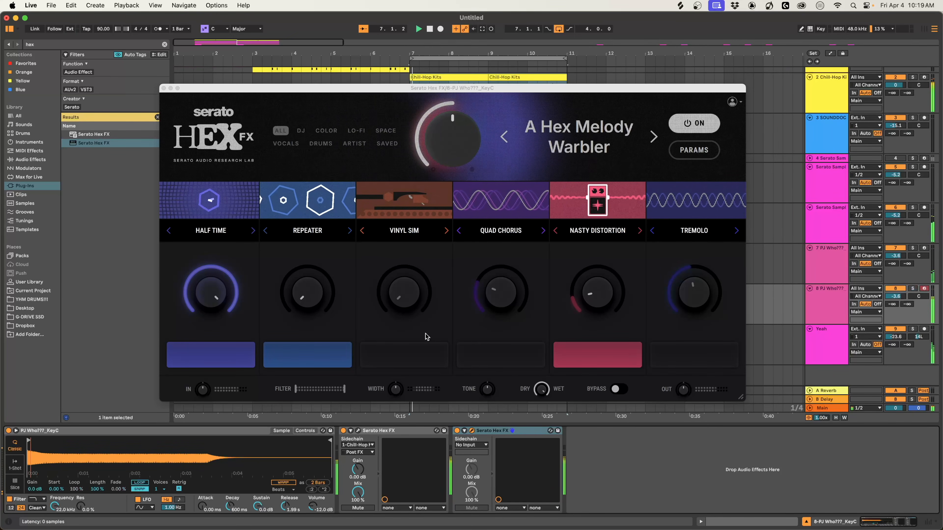
click(163, 88)
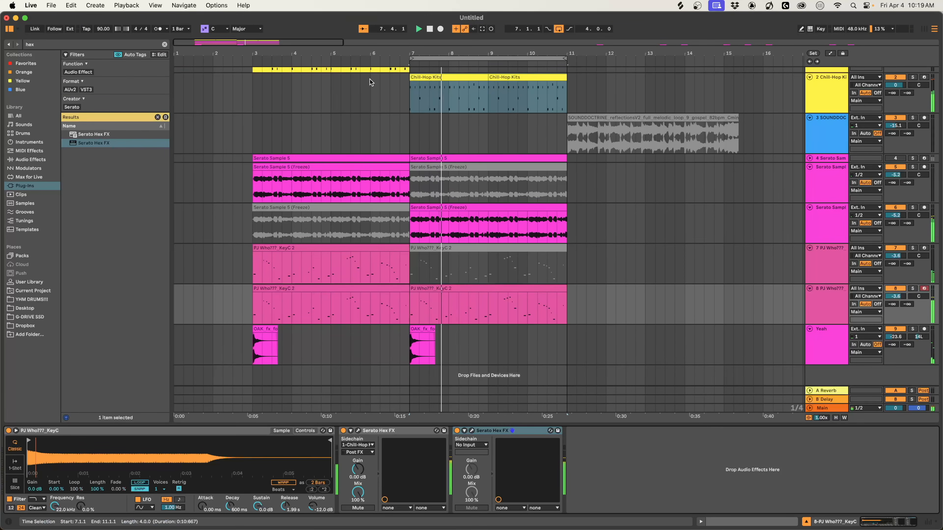
Start a new blank Hex FX preset on the Main track.
scroll(401, 84, up, 2)
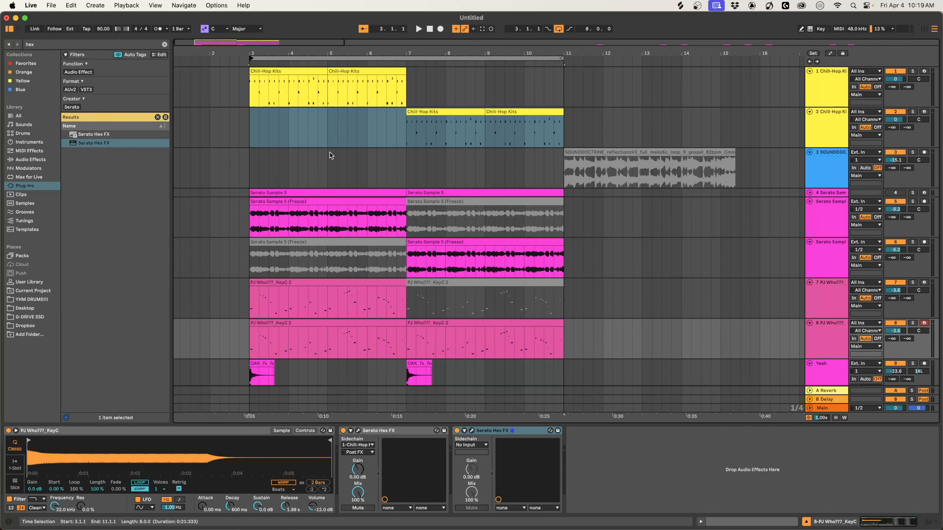
scroll(329, 152, down, 2)
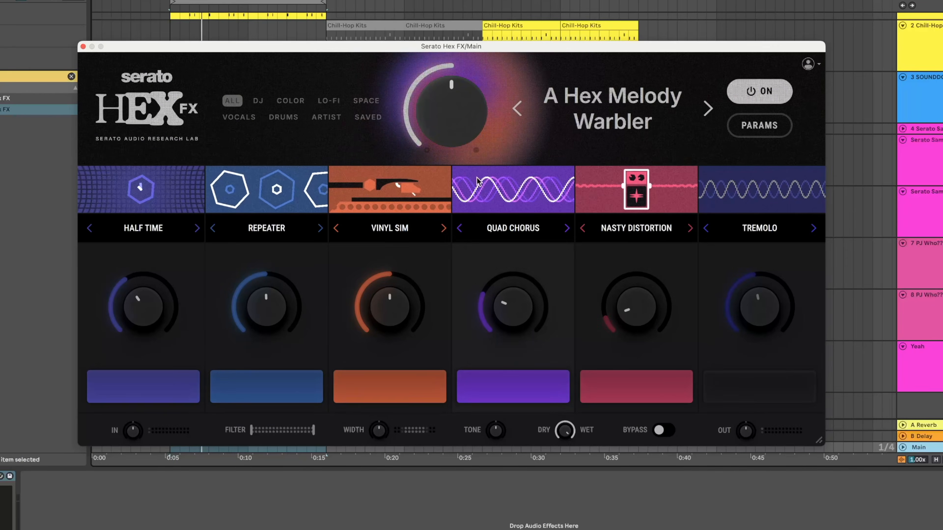
click(567, 137)
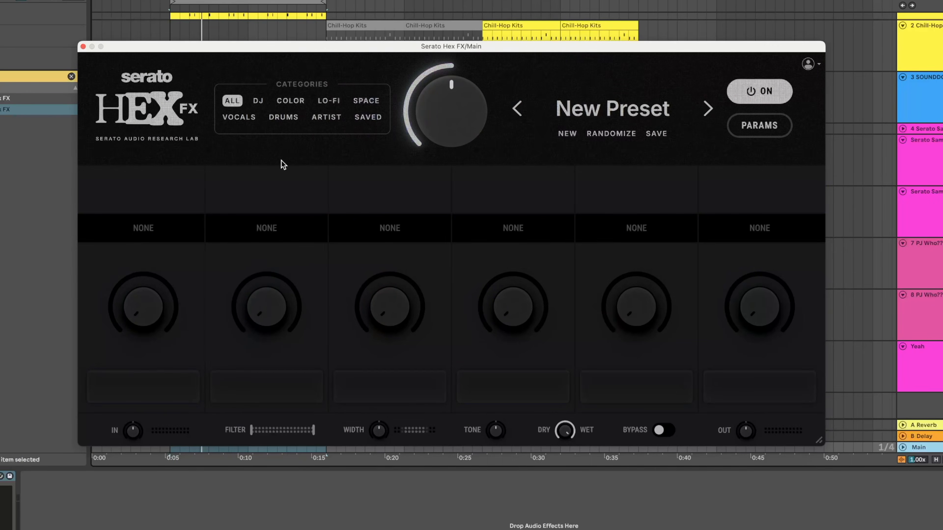
Add Warm Saturation in the first effect slot and lower its amount to roughly one eighth.
click(142, 227)
mouse_move(154, 393)
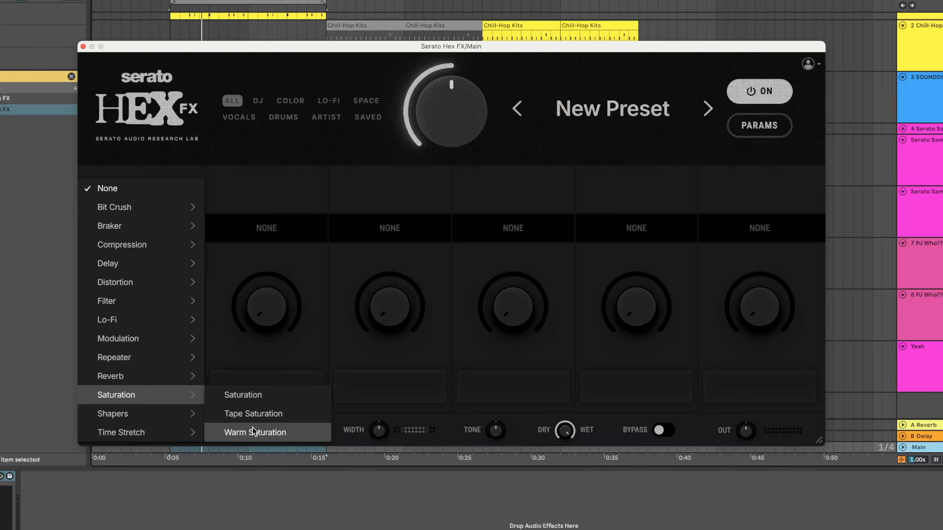
click(262, 432)
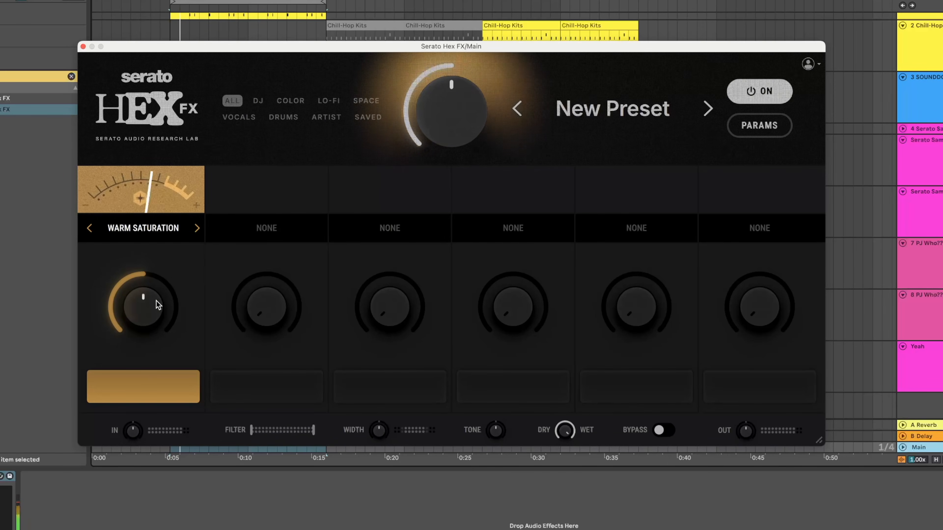
drag(144, 303, 145, 335)
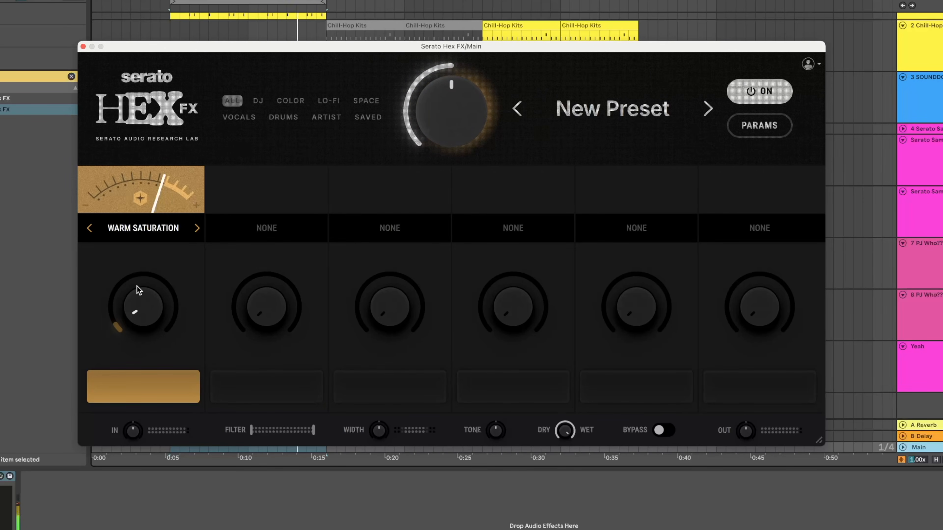
Add Clean Compressor in the second effect slot and raise its amount to about halfway.
click(267, 228)
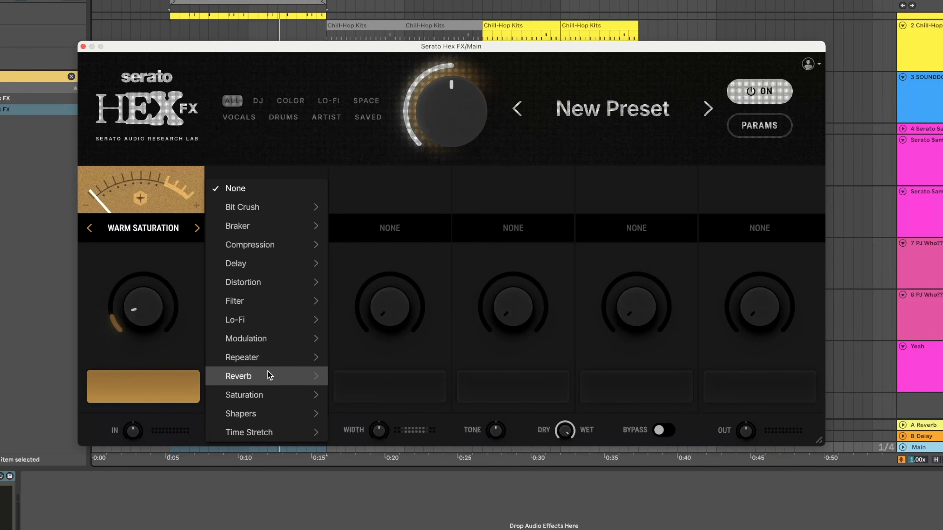
mouse_move(293, 245)
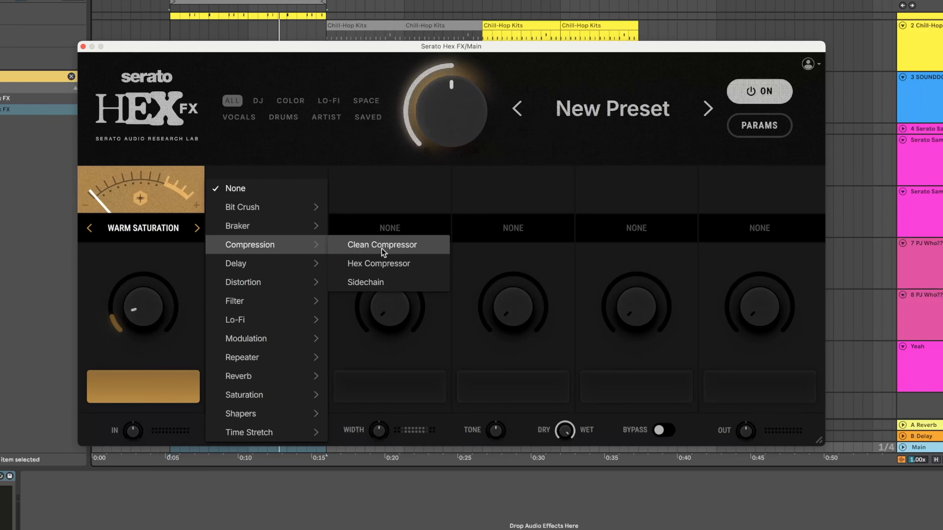
click(401, 245)
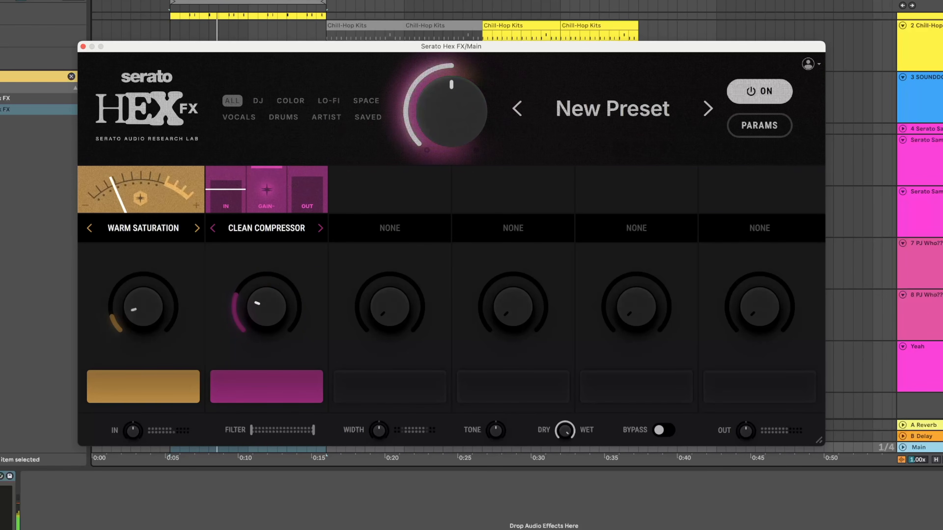
drag(266, 307, 272, 279)
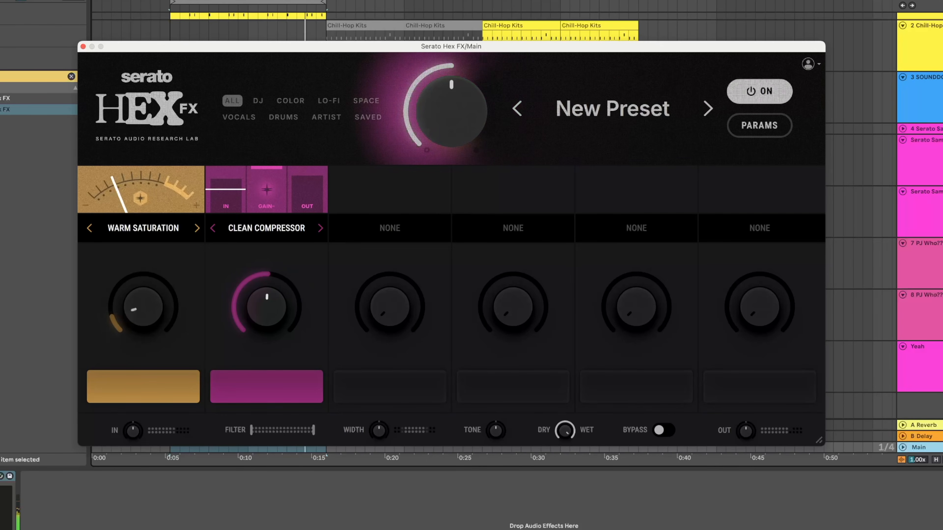
Add the Smooth Drive distortion in the third effect slot.
click(394, 229)
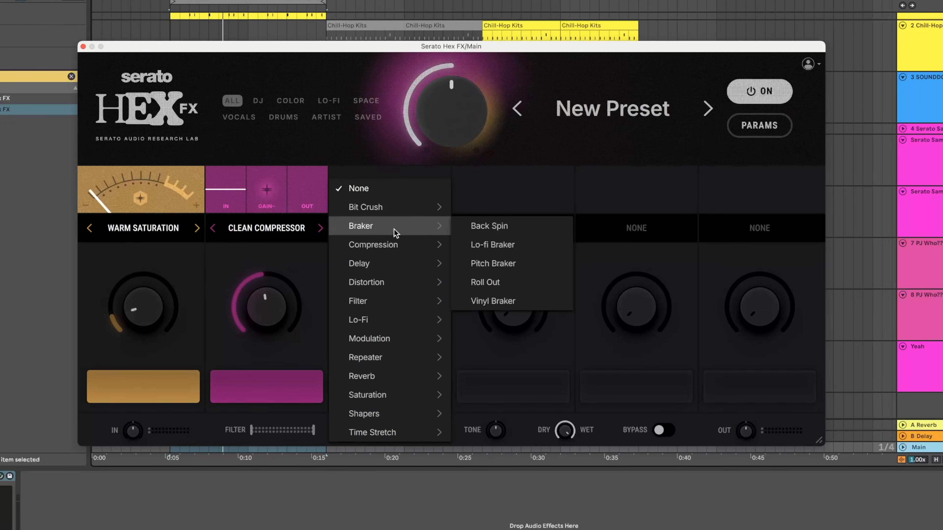
mouse_move(387, 274)
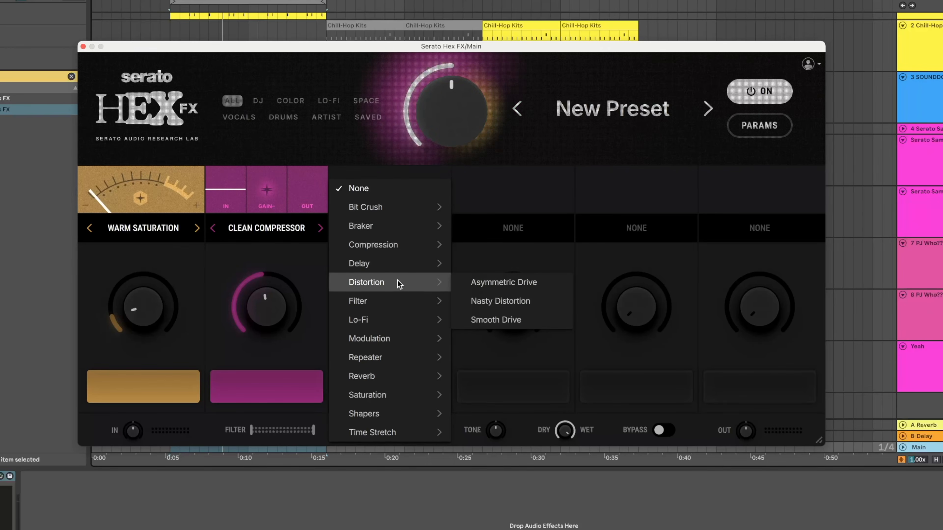
click(527, 319)
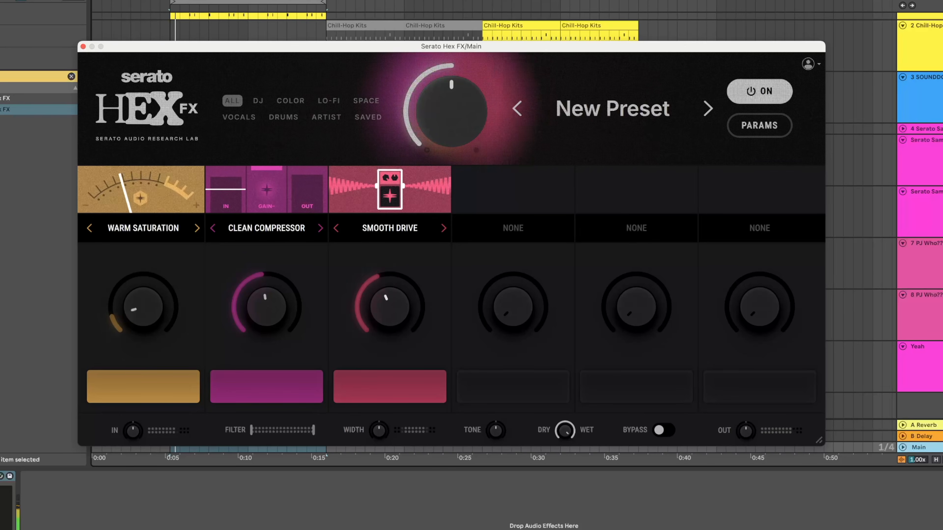
Lower the Smooth Drive amount to almost zero and add Tape Saturation in the fourth effect slot at about one third.
drag(411, 302, 391, 316)
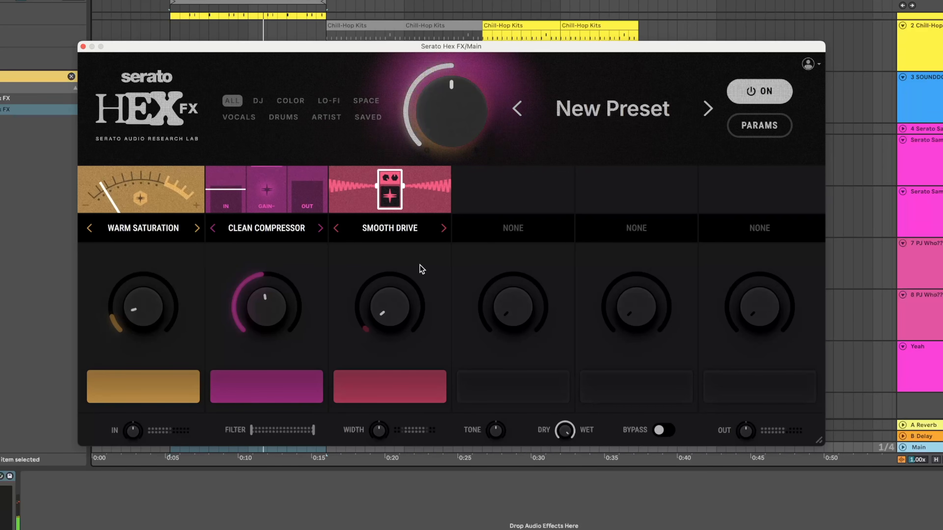
click(482, 189)
mouse_move(527, 395)
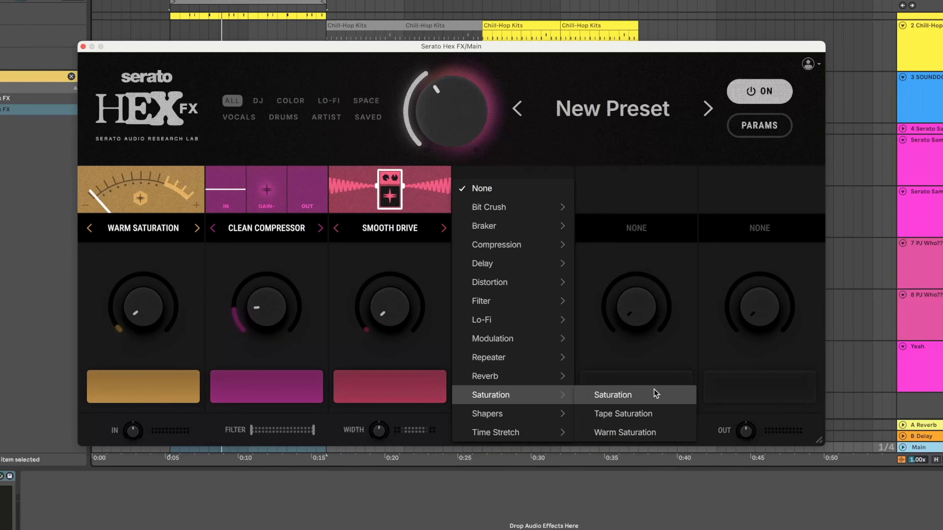
click(654, 415)
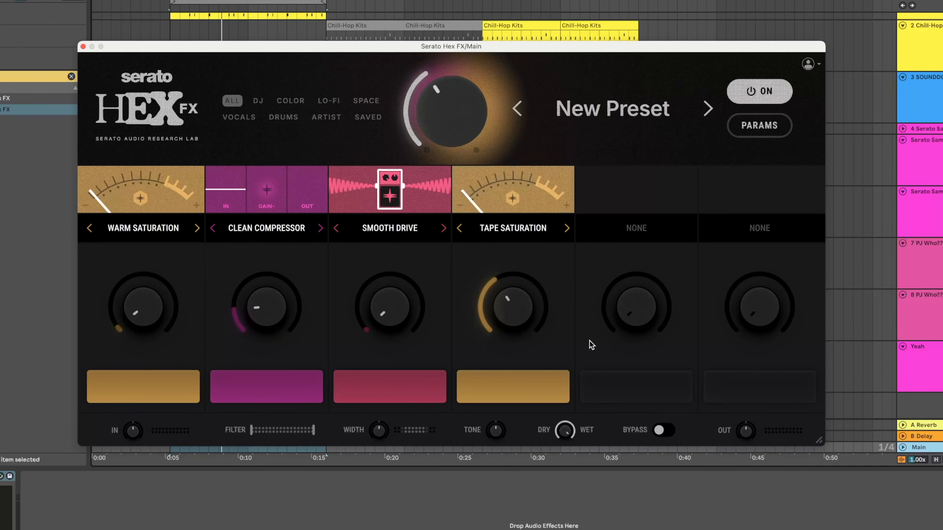
drag(511, 296, 511, 272)
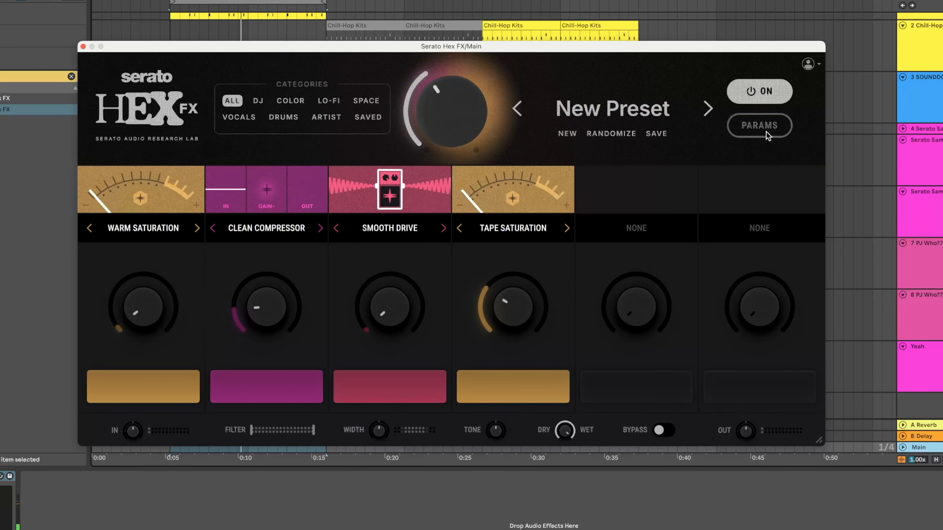
Show the detailed effect parameters and raise the lower limit of Tape Saturation's band so only the high frequencies are processed.
click(759, 126)
mouse_move(498, 341)
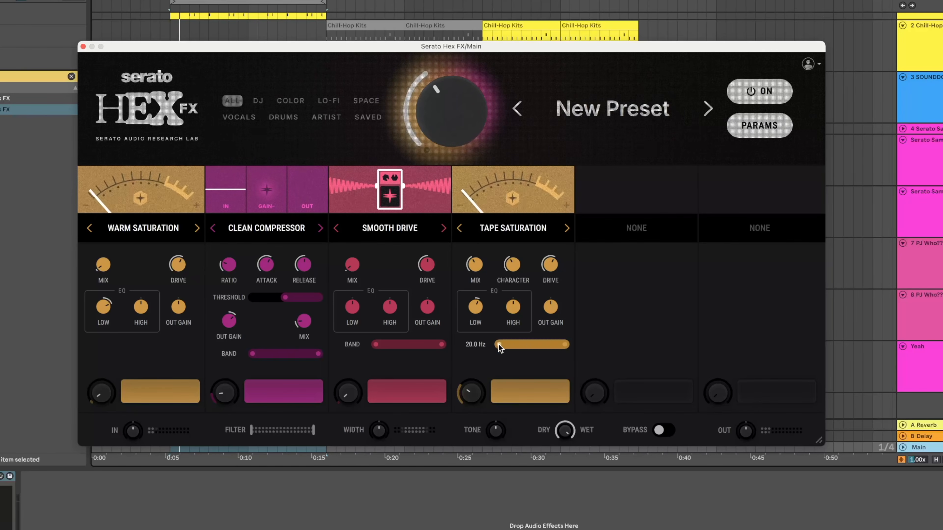
drag(498, 344, 554, 344)
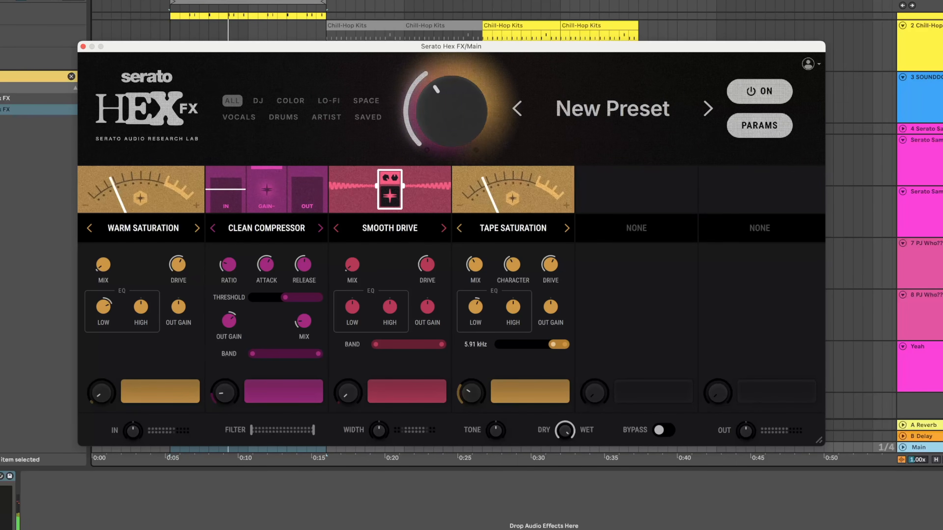
mouse_move(564, 344)
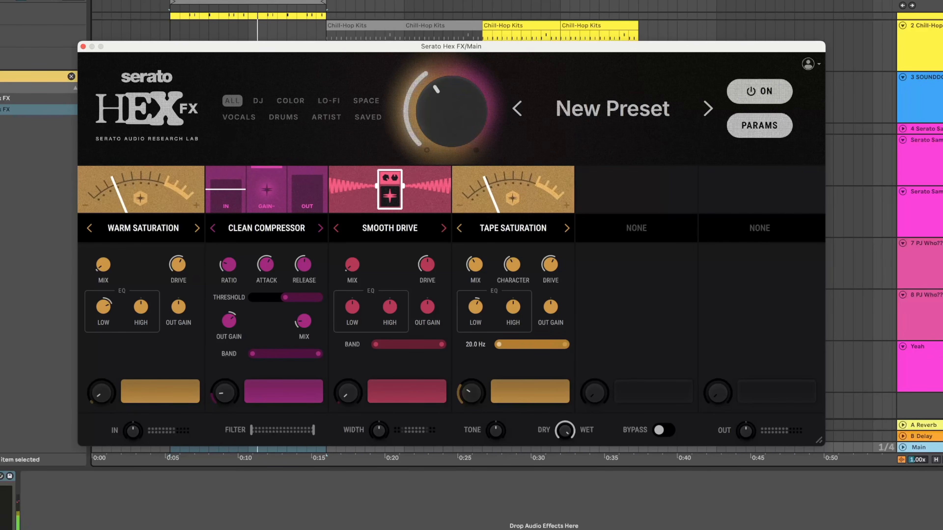
drag(512, 347, 544, 345)
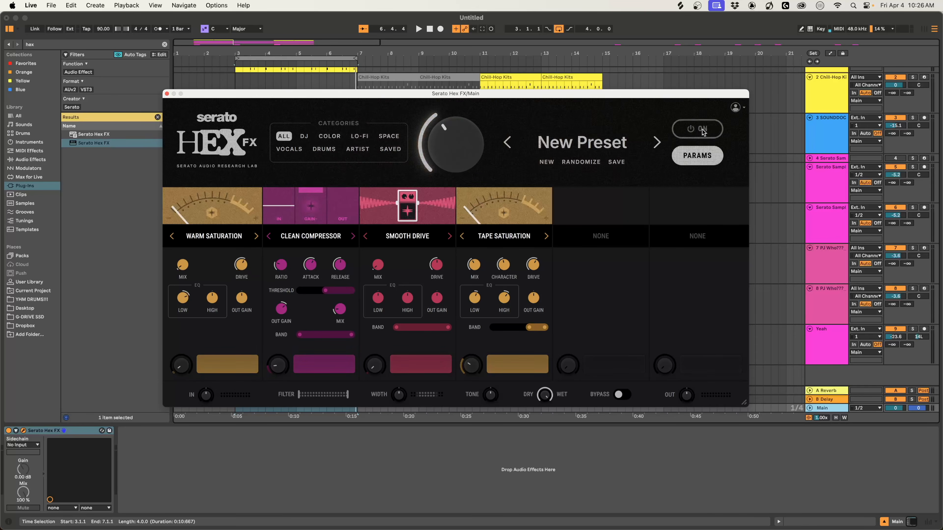
Switch the Main track's Hex FX off and on during playback to compare the dry and processed sound.
click(703, 130)
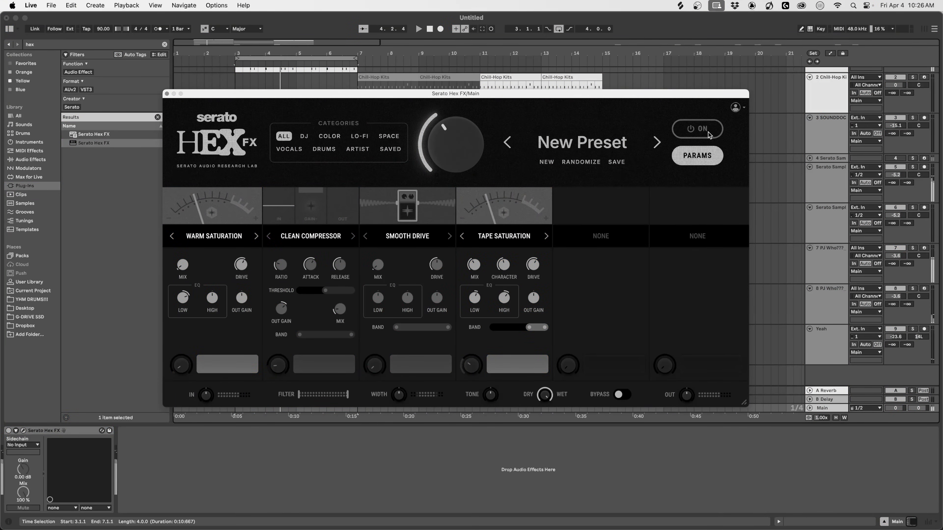
click(708, 132)
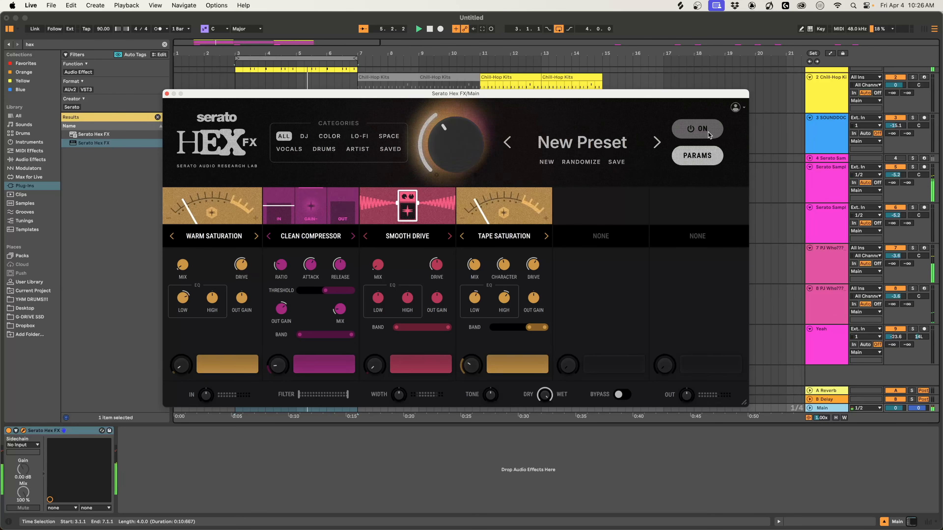
click(708, 132)
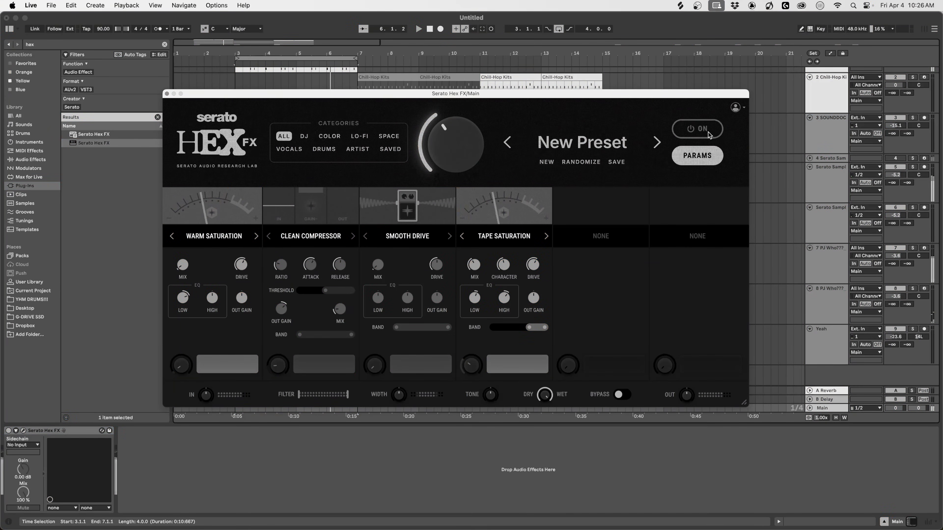
click(707, 131)
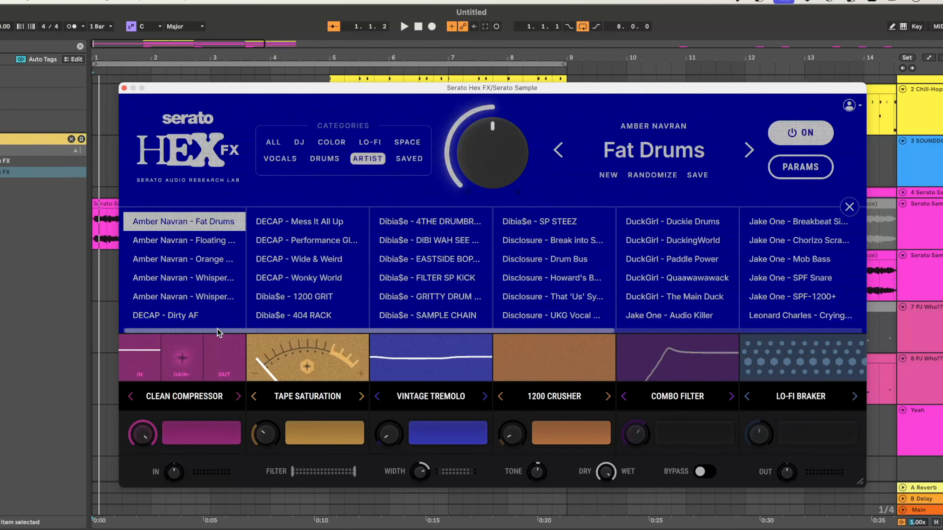
Load the artist preset Floating Woodwinds in the Serato Sample track's Hex FX, play the track and close the preset list.
click(213, 245)
key(space)
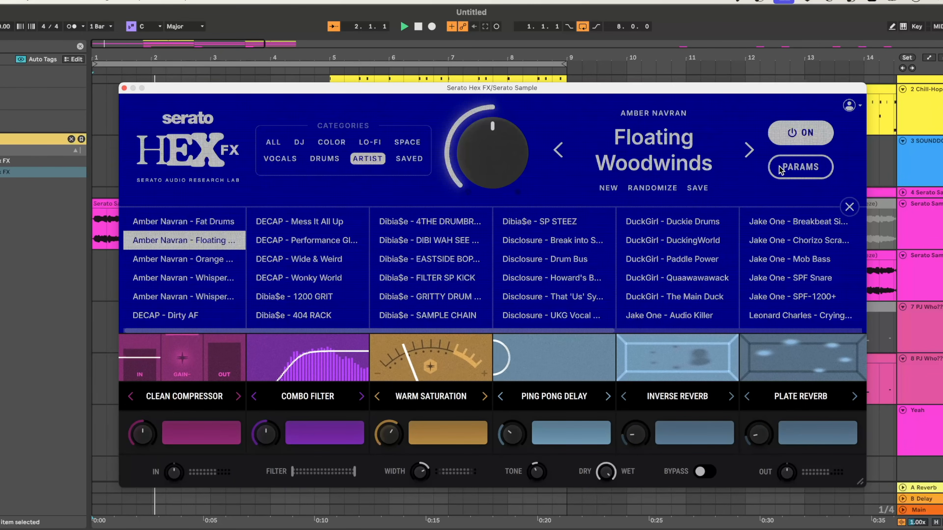
click(796, 170)
click(823, 177)
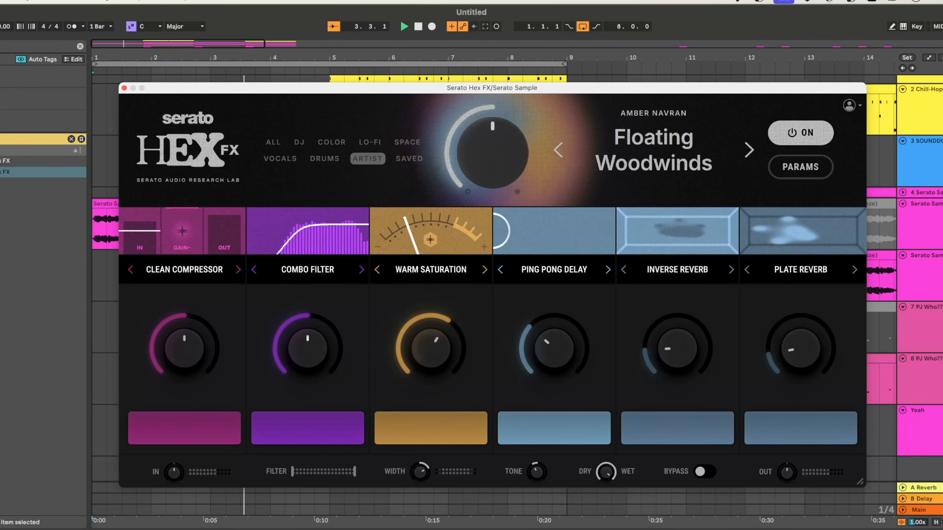
Record a Combo Filter sweep that rises over the first four bars and falls to zero before bar 5, and show its automation.
drag(322, 348, 322, 373)
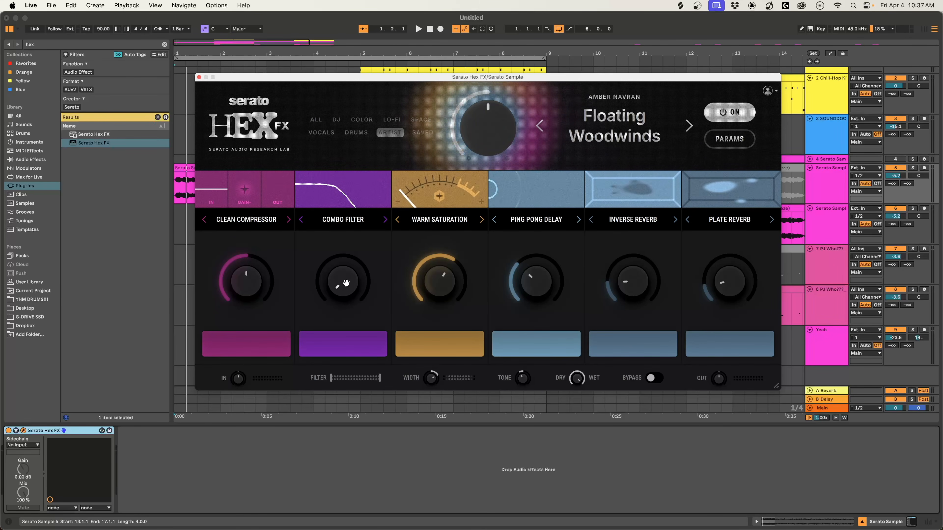
key(F9)
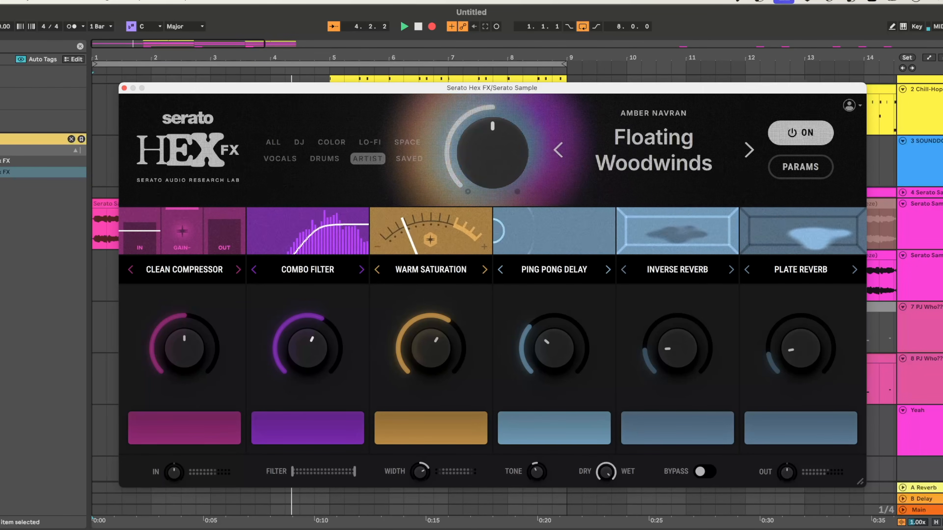
drag(311, 353, 311, 409)
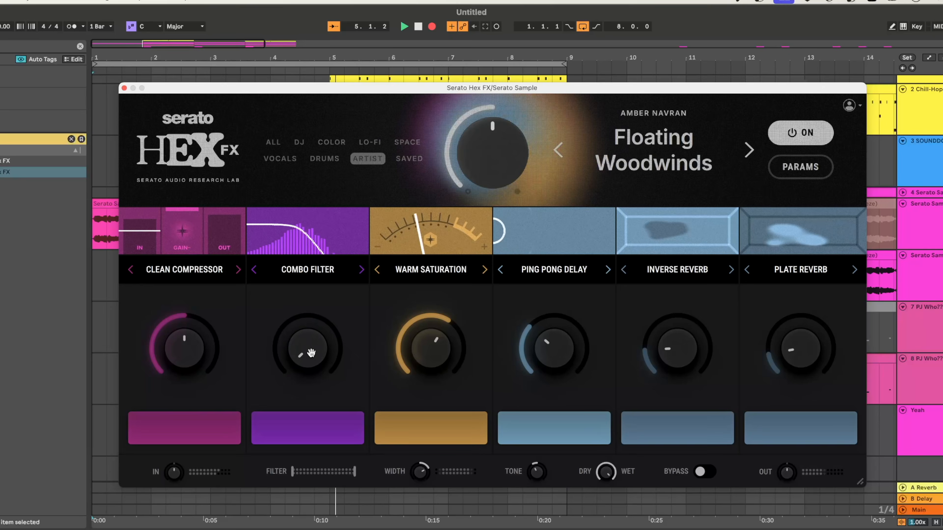
key(space)
key(a)
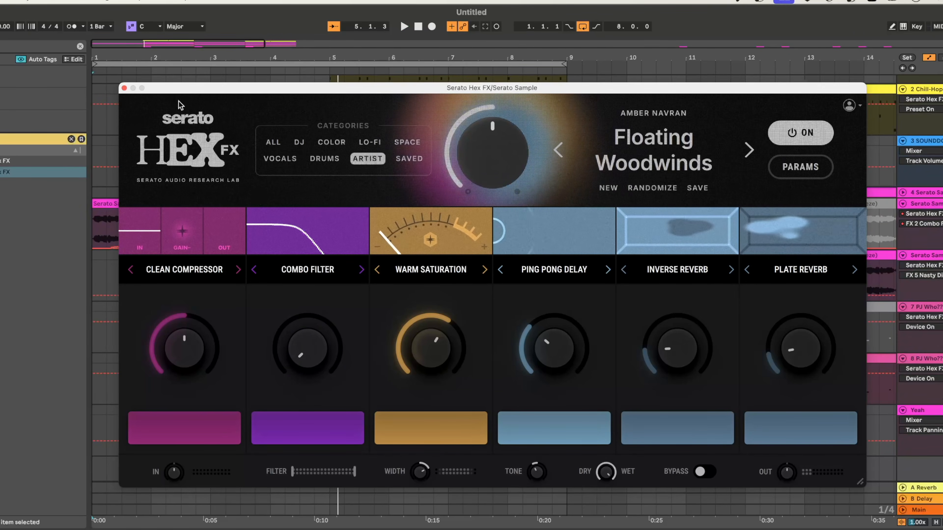
click(124, 88)
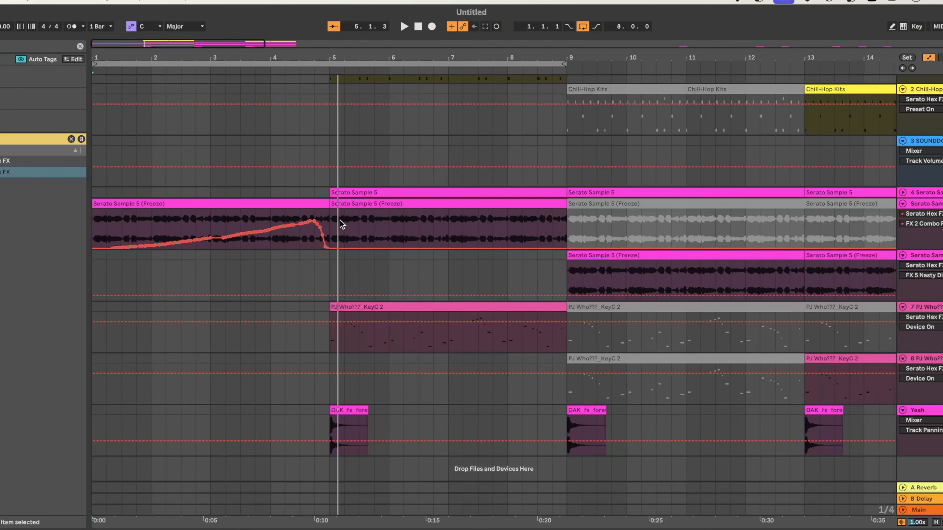
Automate the Serato Sample track's Hex FX to switch off from bar 5, then hide the automation lanes.
click(330, 224)
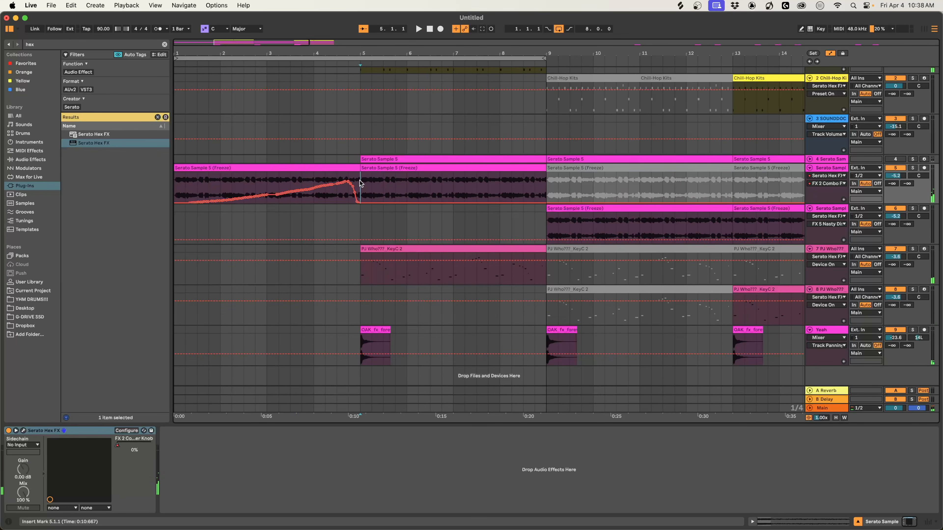
click(23, 431)
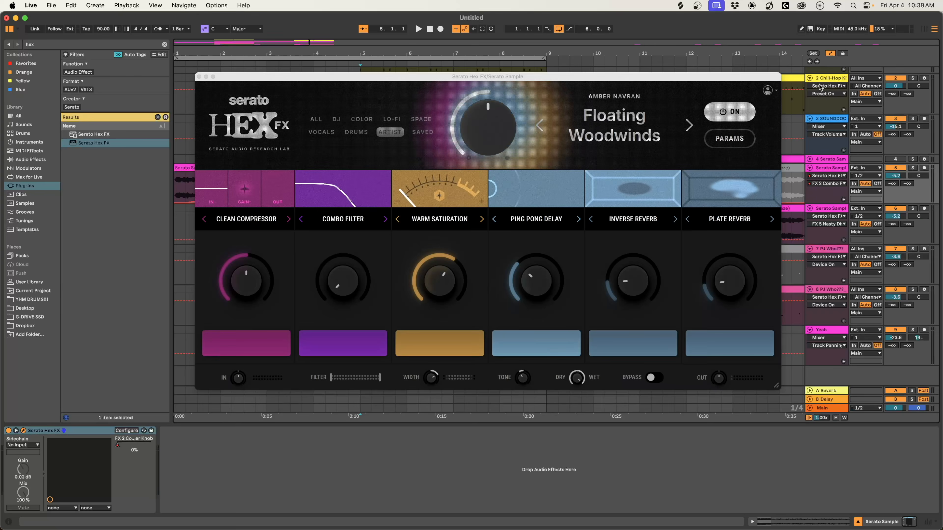
drag(694, 75, 365, 223)
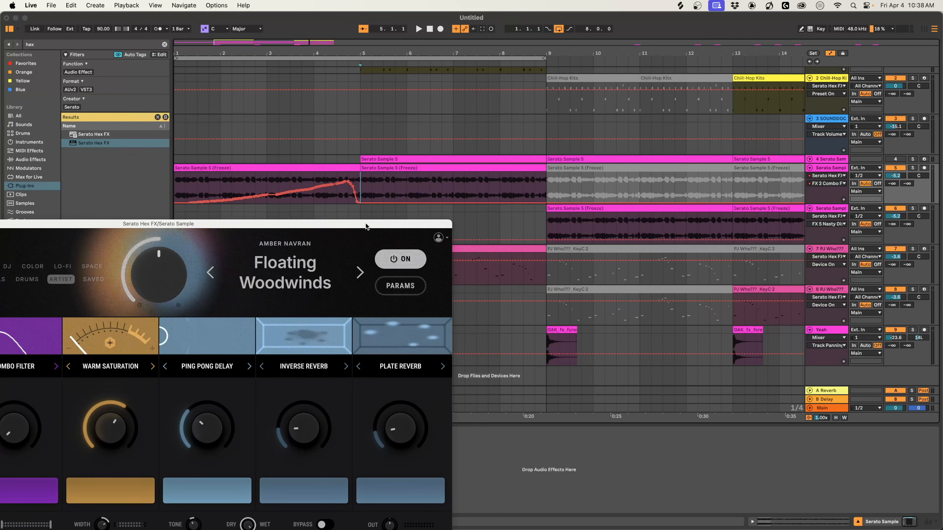
click(405, 259)
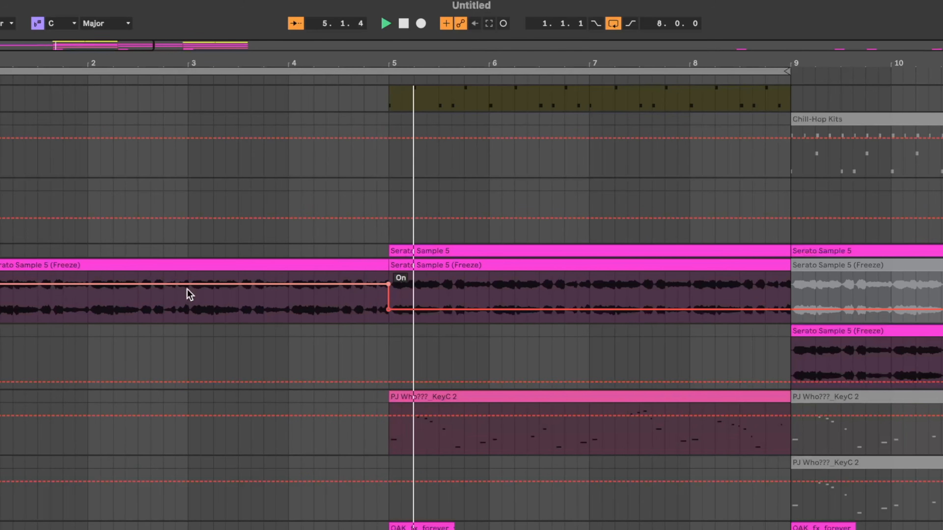
key(a)
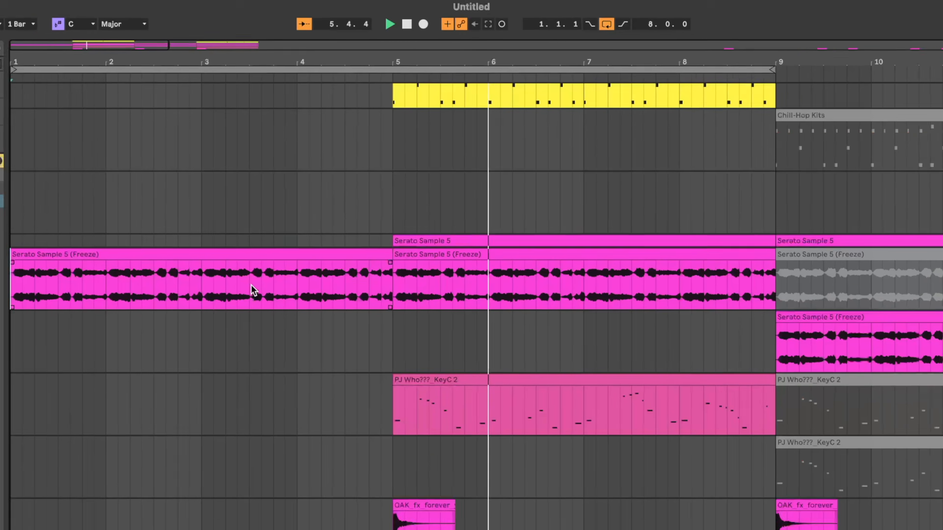
Add another Serato Hex FX to the Main track and load the DJ preset Choppy Tides.
key(minus)
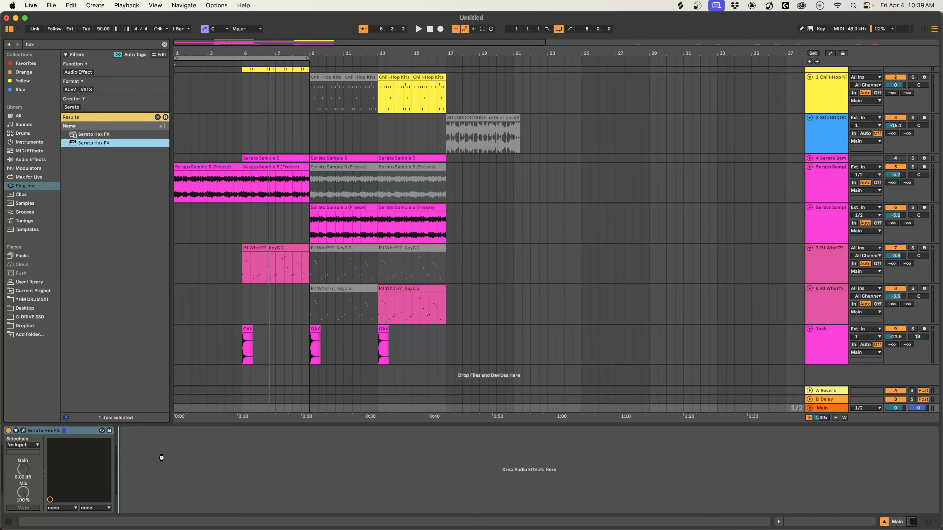
drag(161, 454, 164, 455)
drag(460, 143, 485, 72)
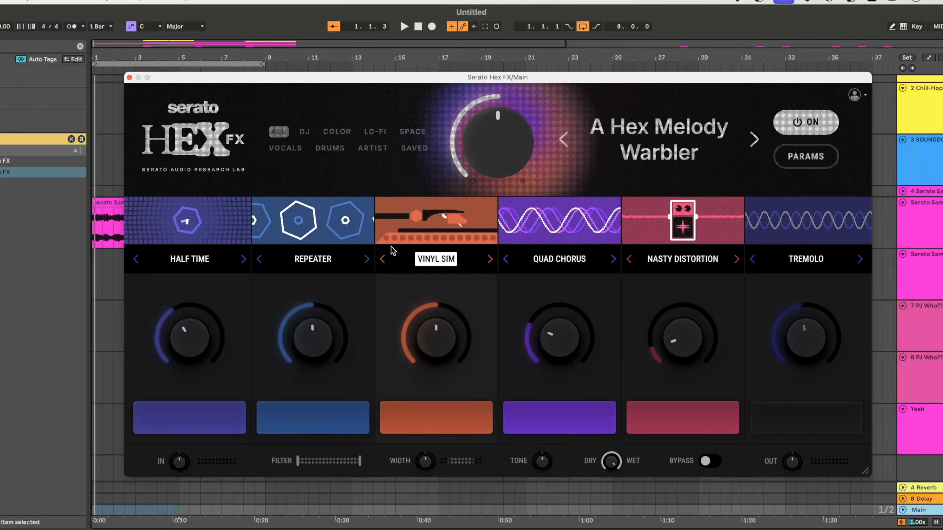
click(304, 134)
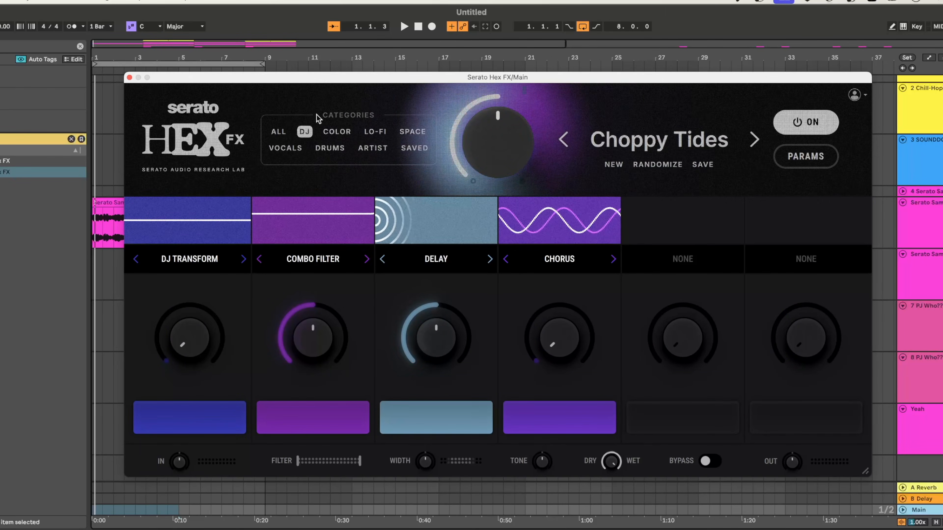
Set the arrangement loop to start at bar 5 and last four bars.
drag(315, 77, 436, 140)
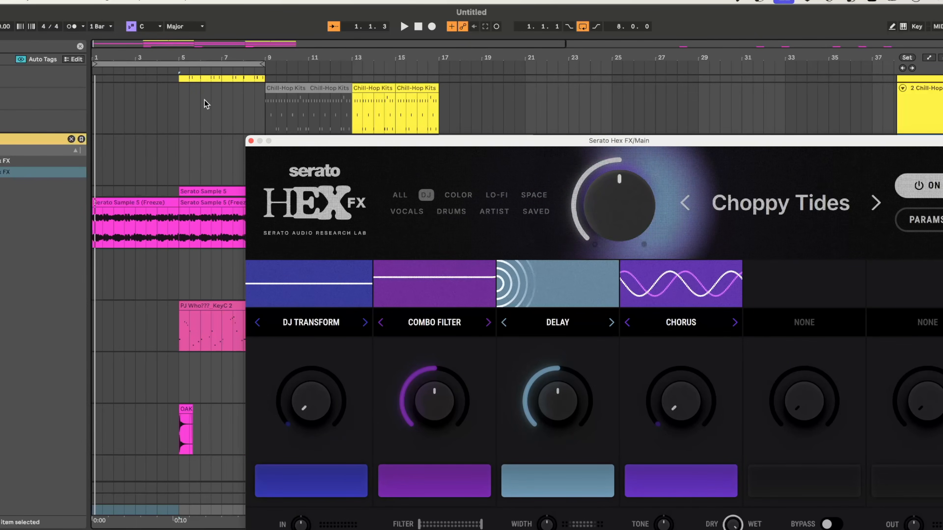
drag(172, 64, 256, 66)
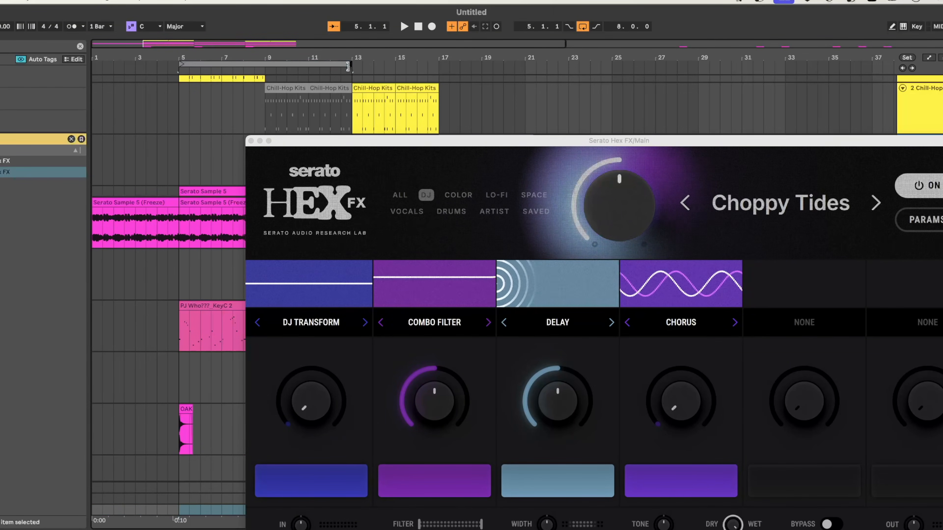
drag(350, 69, 265, 67)
drag(440, 141, 342, 70)
Play the loop and audition the DJ Transform and Combo Filter knobs of Choppy Tides.
mouse_move(694, 159)
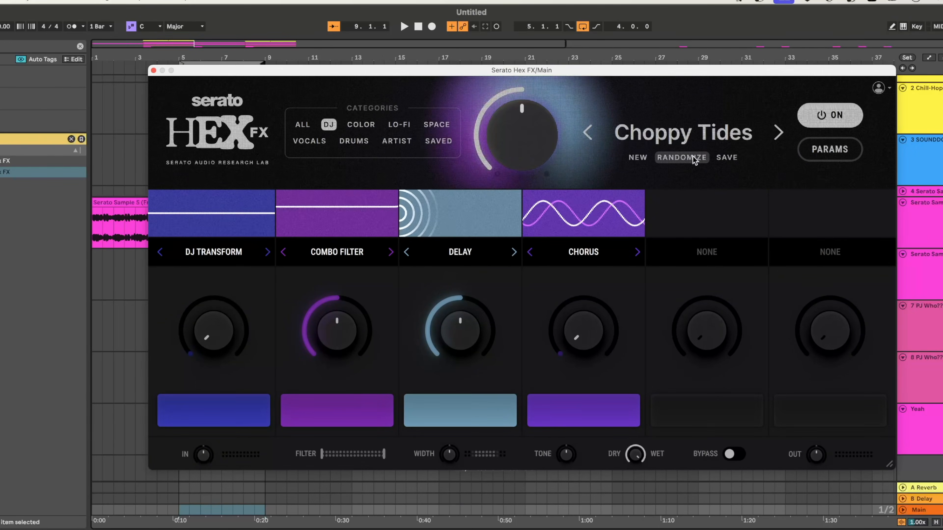
key(space)
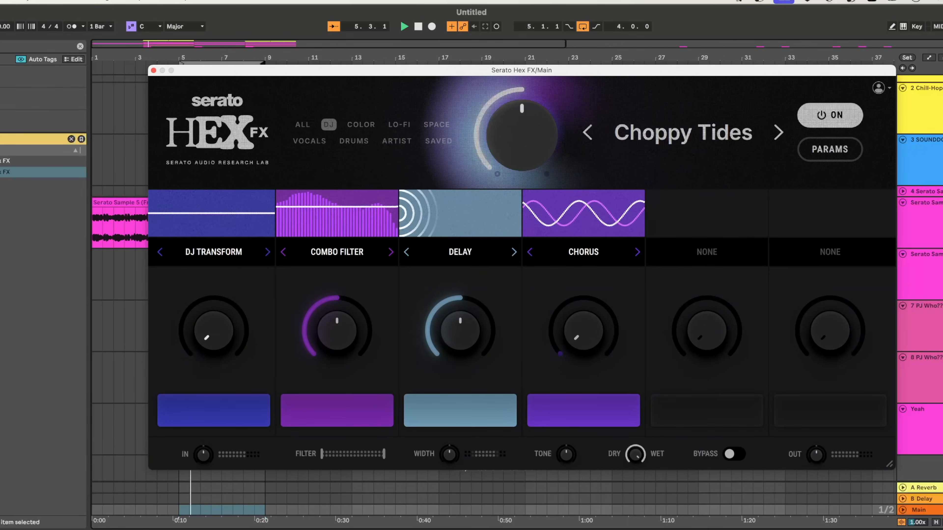
mouse_move(214, 330)
mouse_down()
mouse_move(213, 260)
mouse_move(213, 331)
mouse_up()
drag(334, 329, 335, 368)
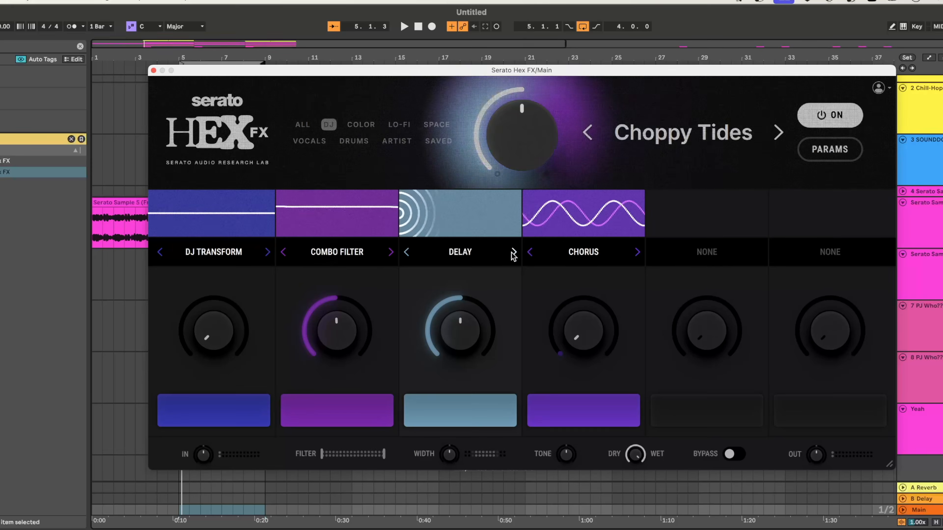
Move Delay to the first effect slot, ahead of DJ Transform and Combo Filter, and audition the new order over the loop.
drag(514, 256, 253, 258)
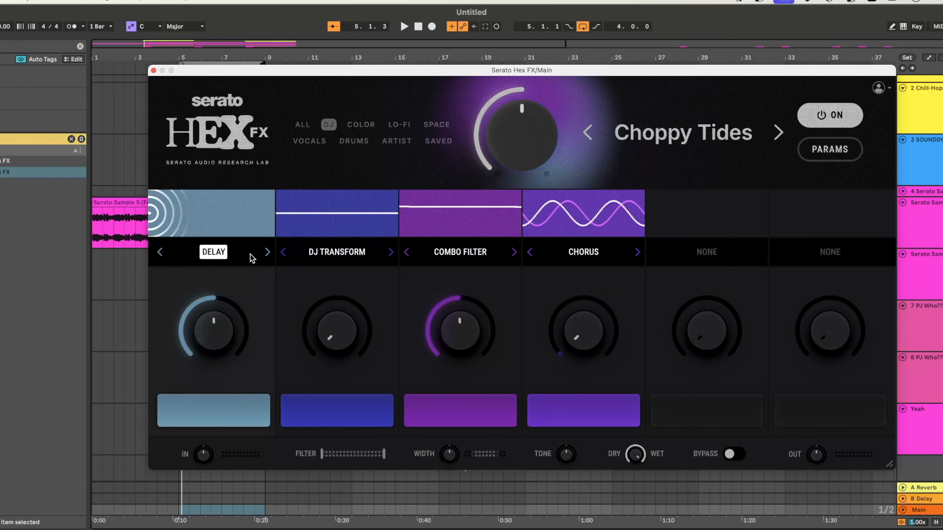
key(space)
drag(213, 333, 212, 376)
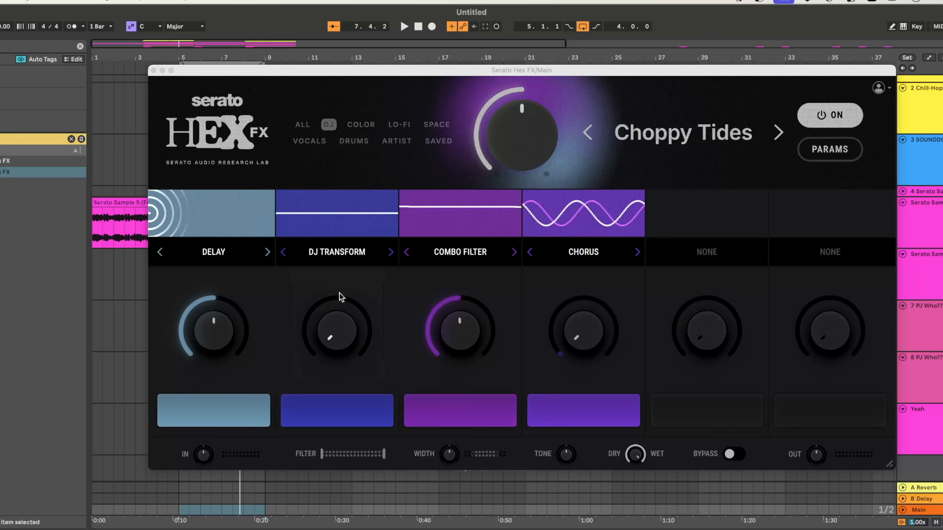
key(space)
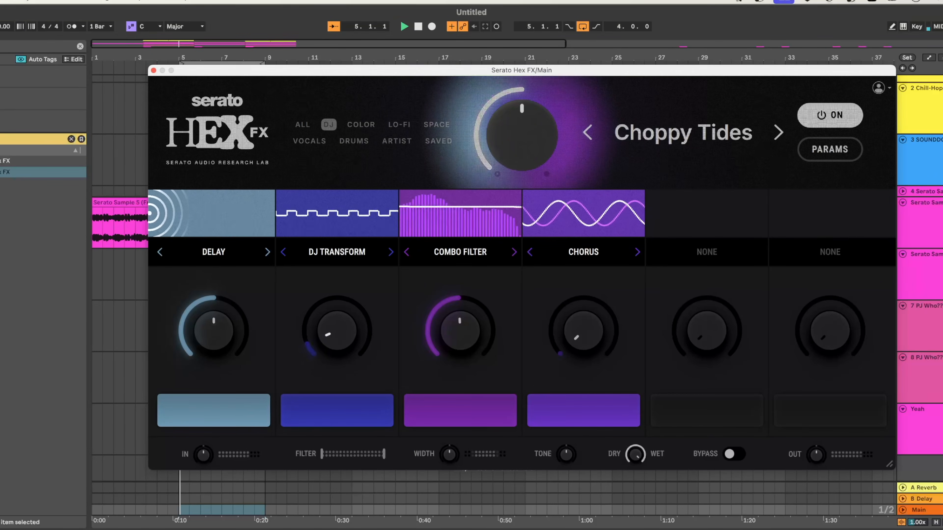
Turn the DJ Transform knob fully down and move Combo Filter ahead of it into the second effect slot while auditioning the loop.
drag(341, 331, 342, 376)
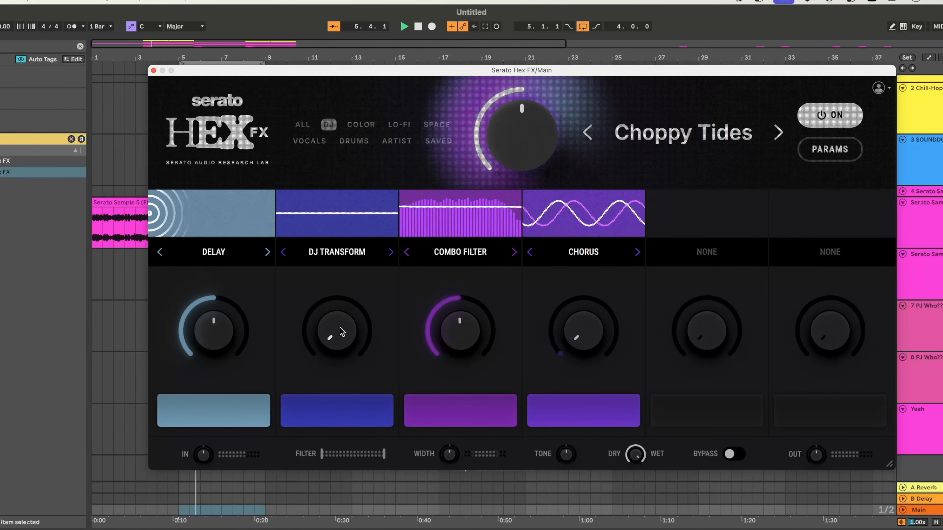
drag(463, 323, 464, 353)
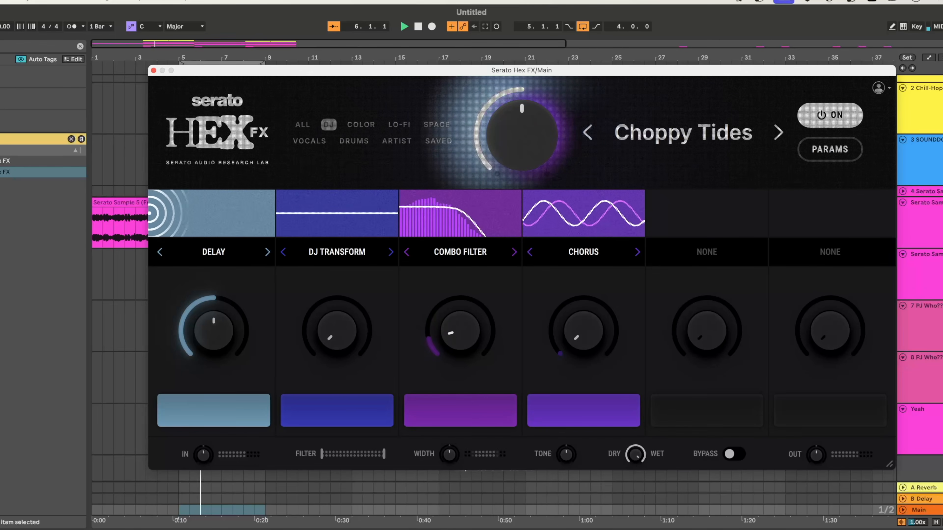
drag(430, 241, 297, 256)
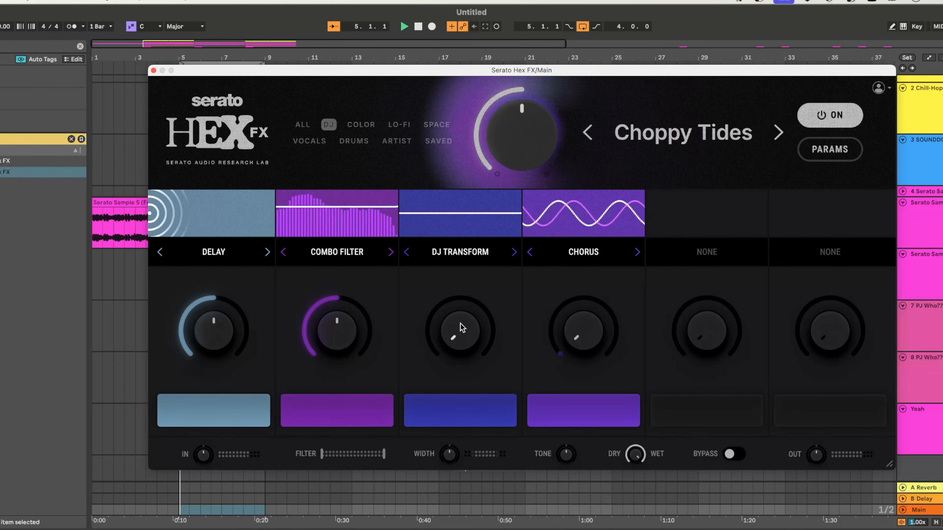
mouse_move(460, 324)
mouse_down()
mouse_move(460, 285)
mouse_move(461, 325)
mouse_up()
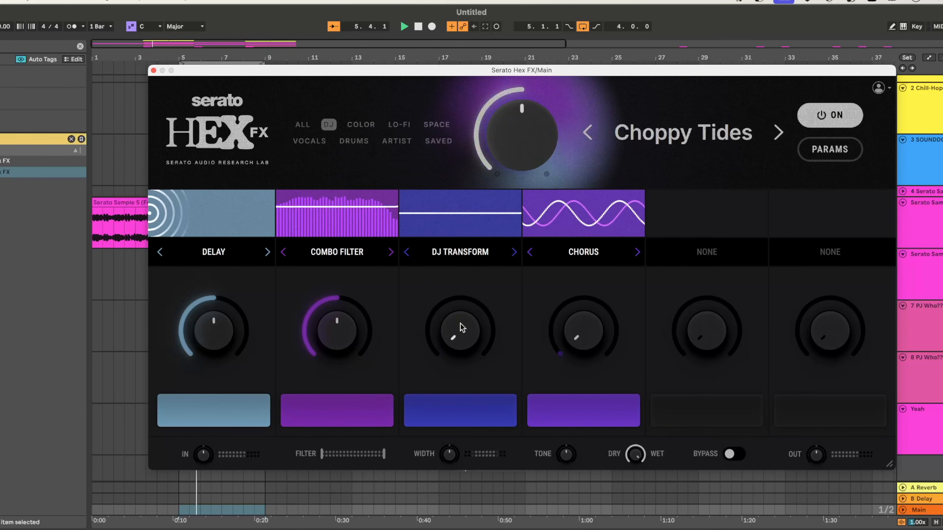
key(space)
Replace Chorus in the fourth slot with the Back Spin braker, enable it with its knob at minimum, and audition it over the loop.
click(583, 253)
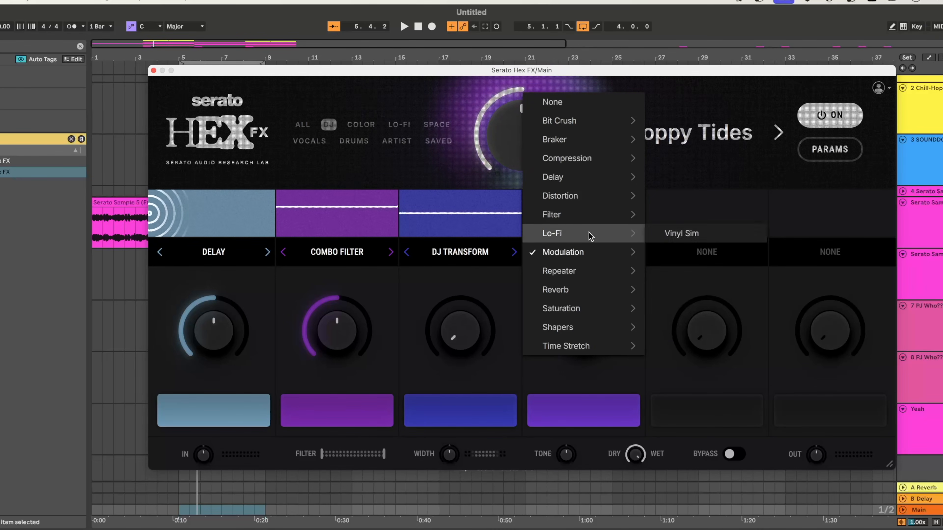
mouse_move(598, 150)
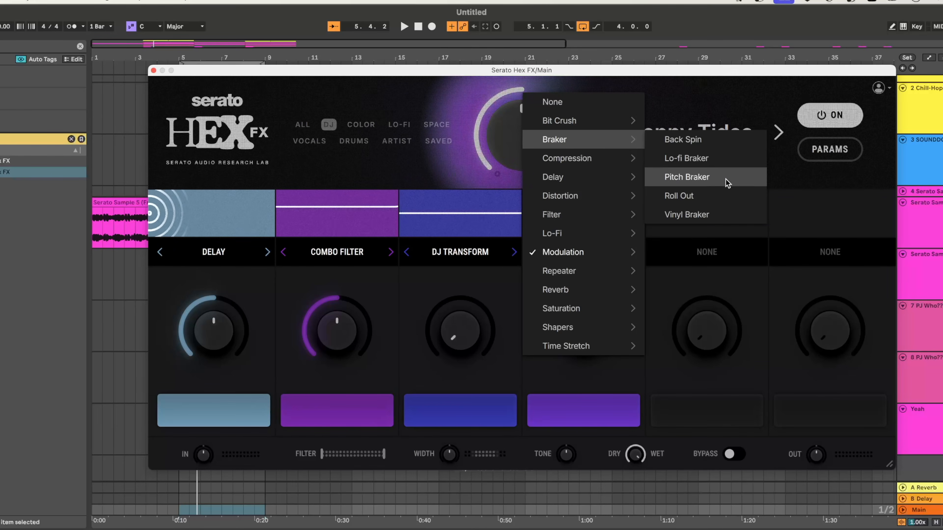
click(726, 139)
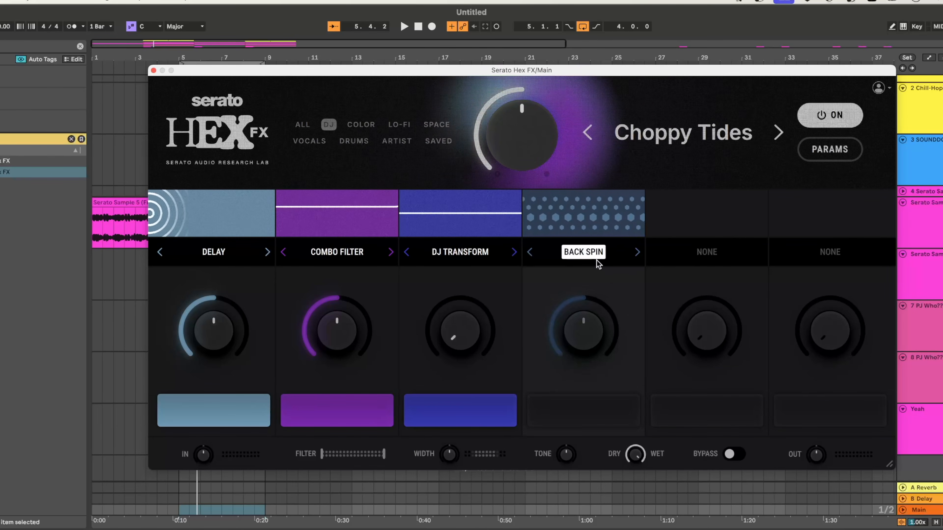
key(space)
double_click(592, 331)
click(586, 402)
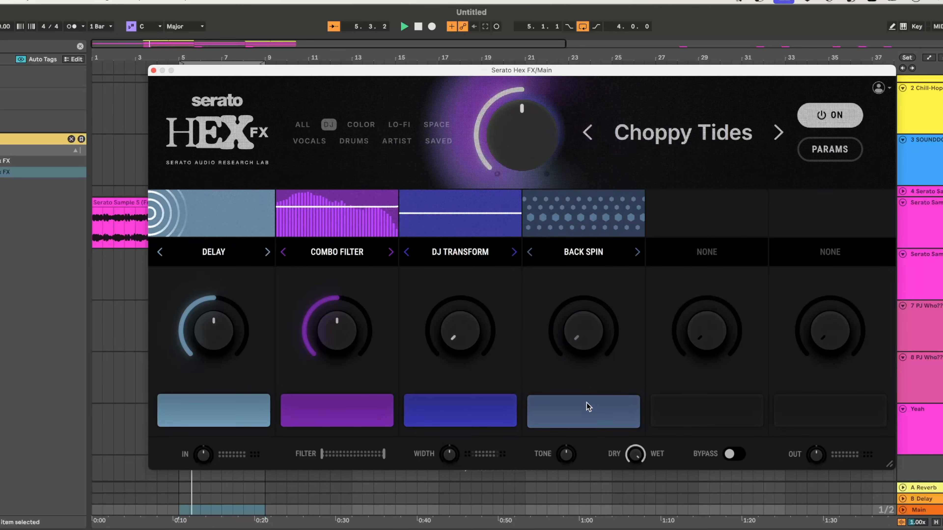
mouse_move(588, 344)
mouse_down()
mouse_move(588, 275)
mouse_move(589, 344)
mouse_move(585, 331)
mouse_up()
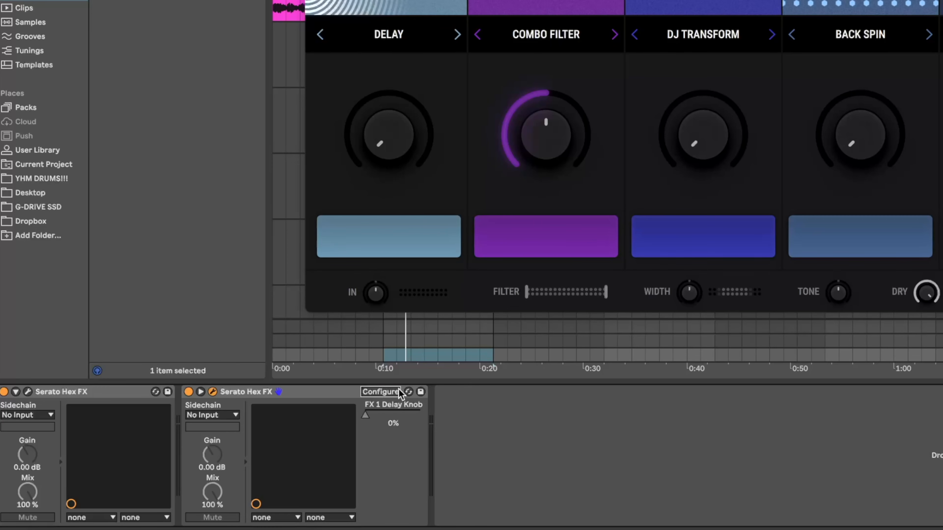
Use Configure mode on the Main track's second Serato Hex FX to expose its effect knobs, including DJ Transform, as device parameters.
click(387, 392)
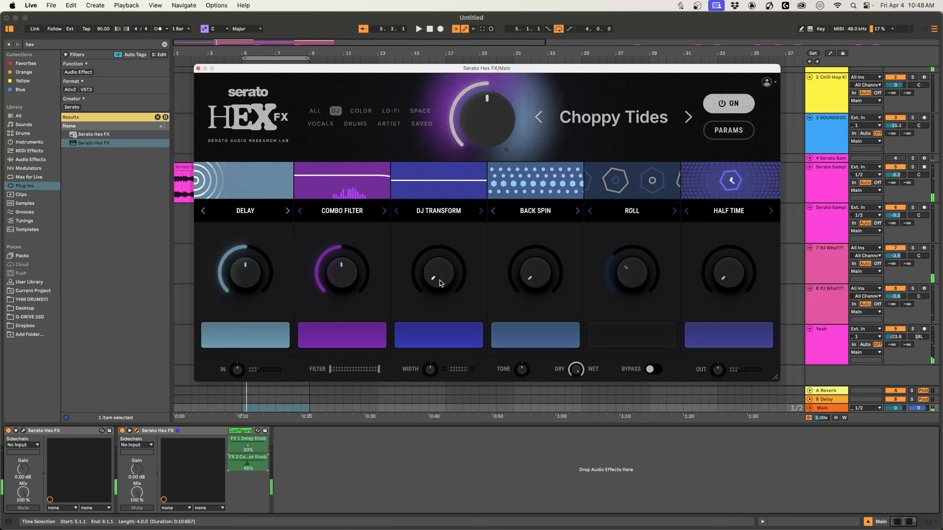
click(440, 280)
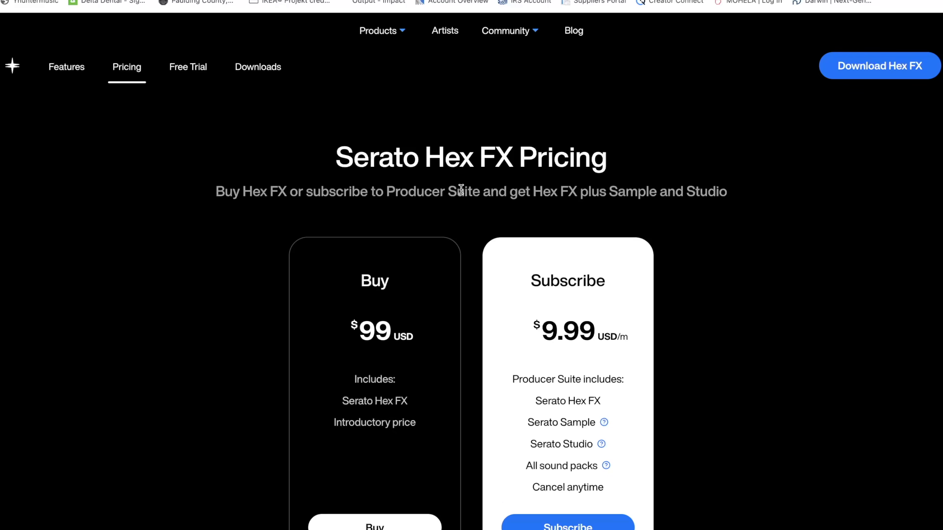
Examine the Serato Hex FX pricing page in the browser, comparing what the Buy and Subscribe options cost and include.
scroll(464, 190, down, 2)
scroll(559, 198, up, 2)
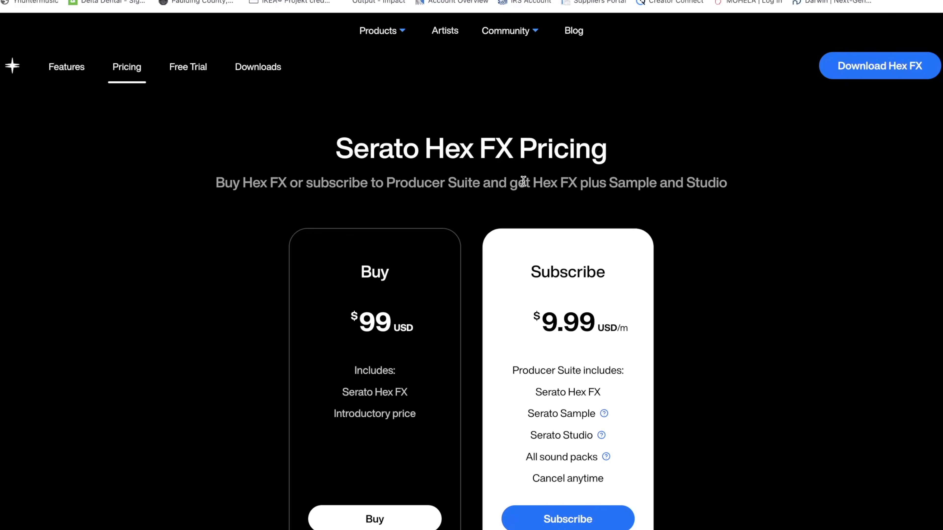
scroll(608, 224, down, 3)
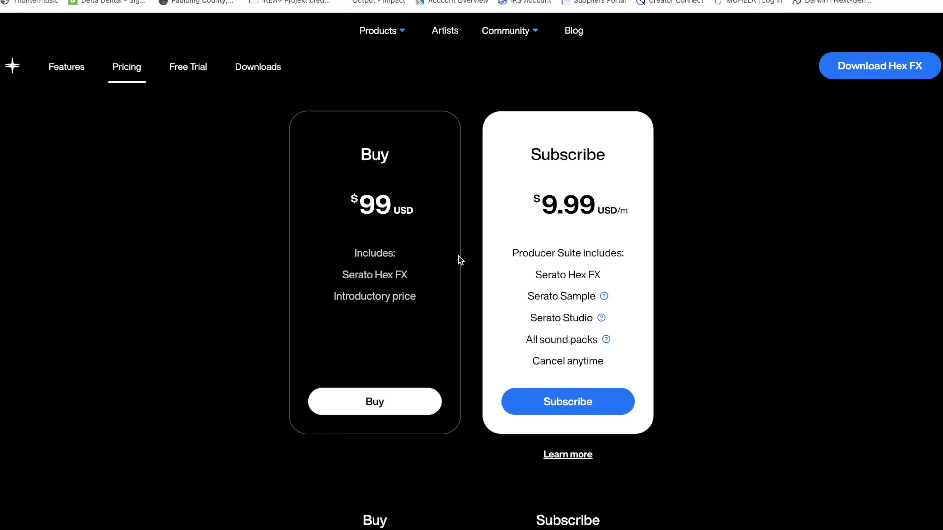
scroll(431, 256, down, 6)
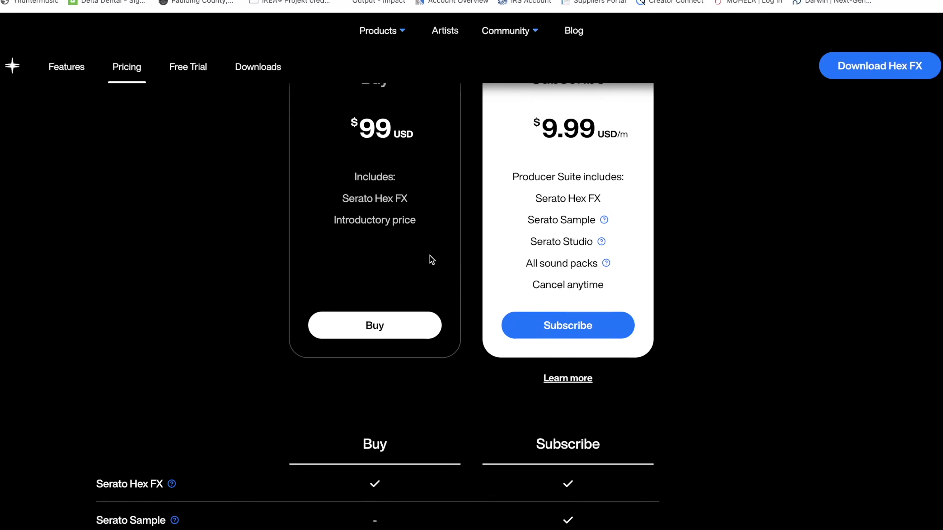
scroll(430, 256, down, 2)
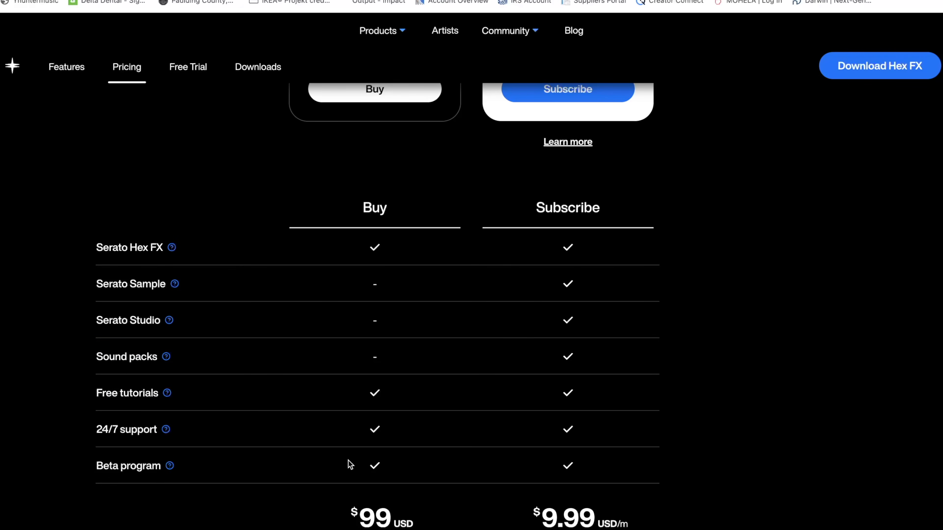
scroll(364, 401, up, 3)
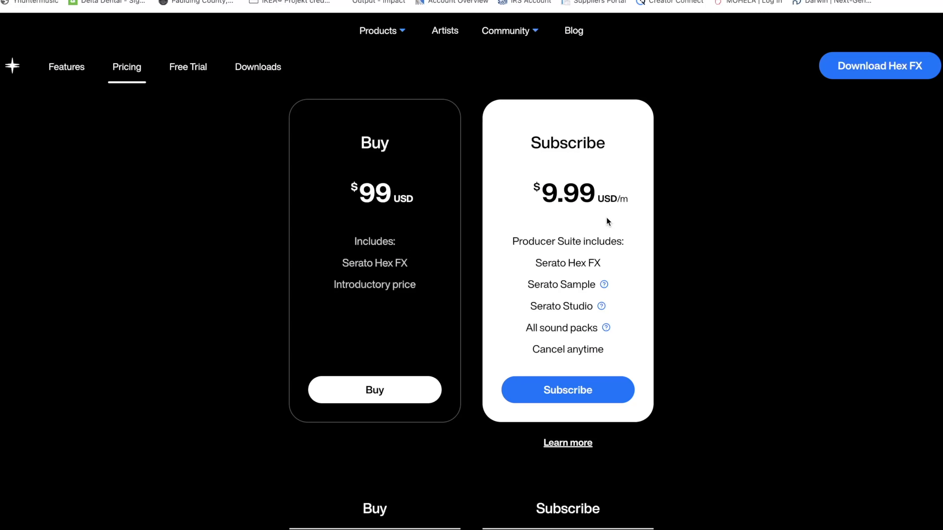
scroll(625, 231, down, 2)
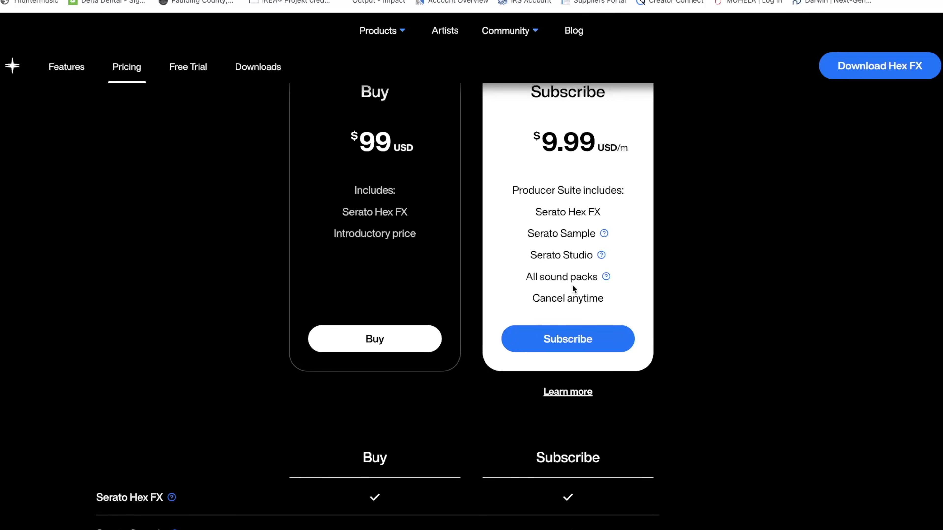
scroll(669, 316, down, 10)
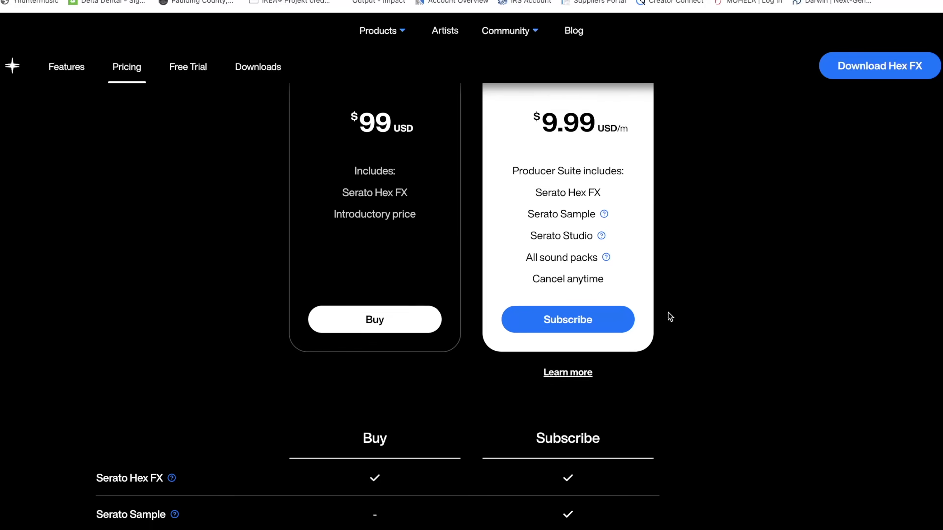